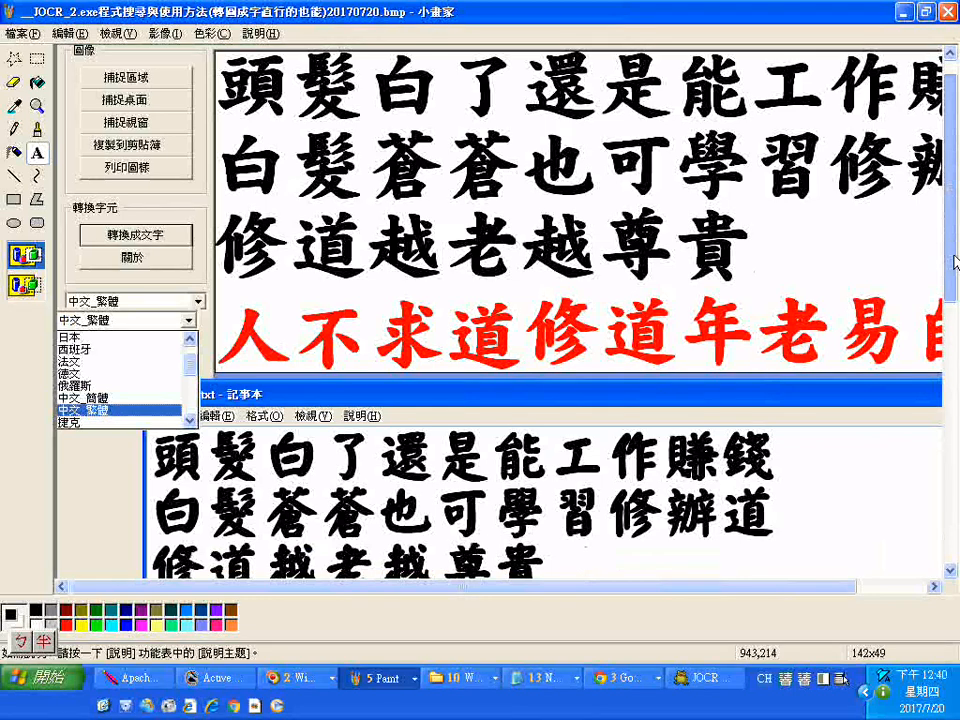
Step: Switch to JOCR and select 中文_繁體 (Traditional Chinese) as the recognition language after going through the available languages
{"action": "scroll", "coordinate": [955, 263], "scroll_direction": "down", "scroll_amount": 1}
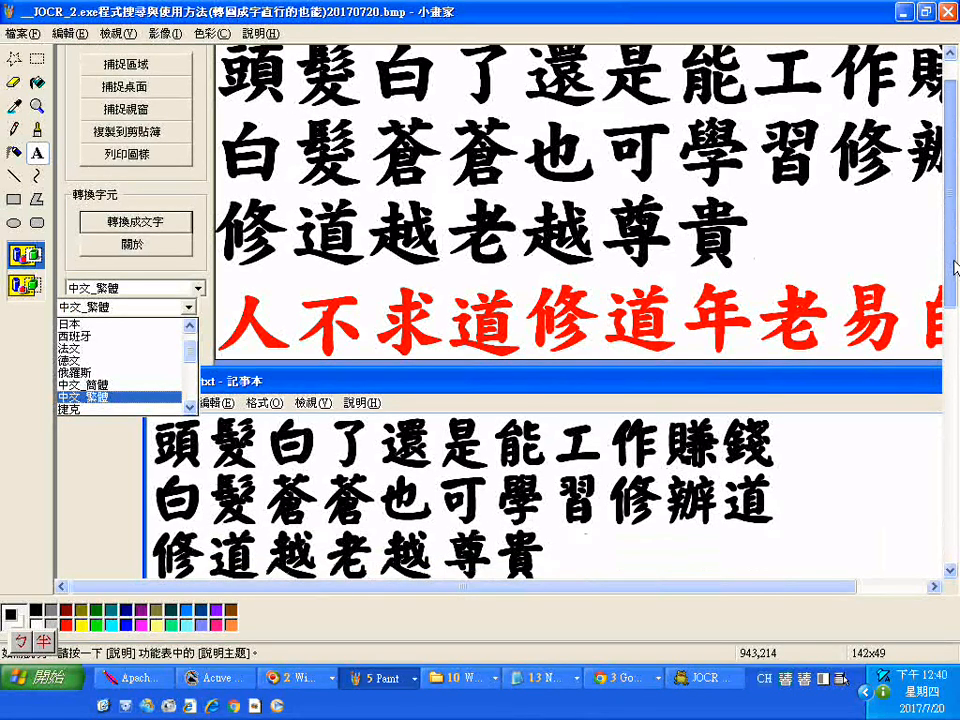
{"action": "left_click", "coordinate": [706, 682]}
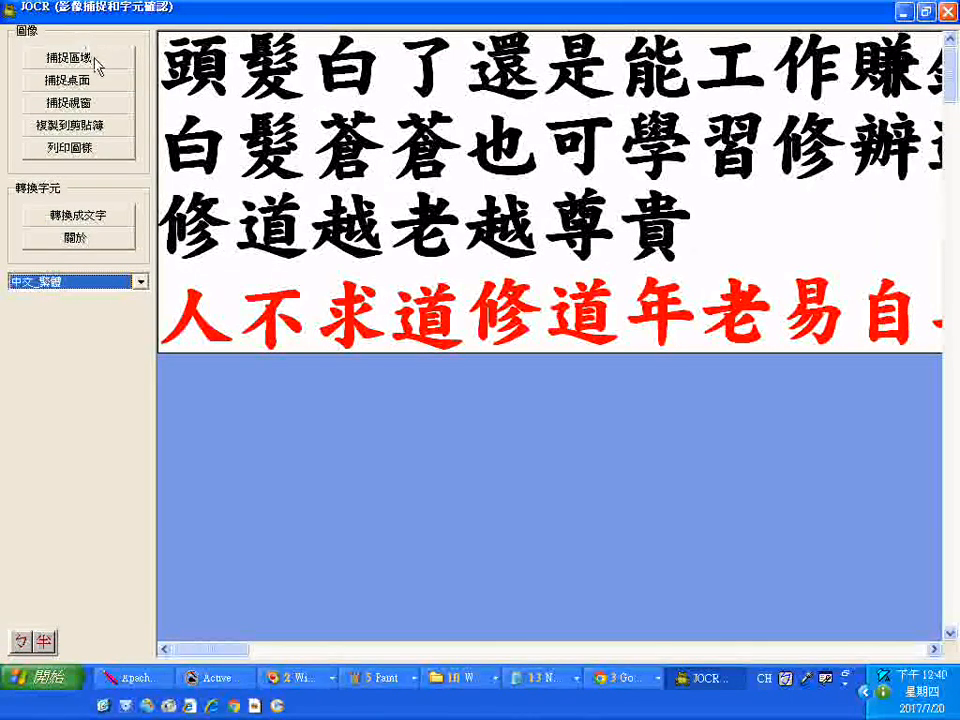
{"action": "left_click", "coordinate": [133, 284]}
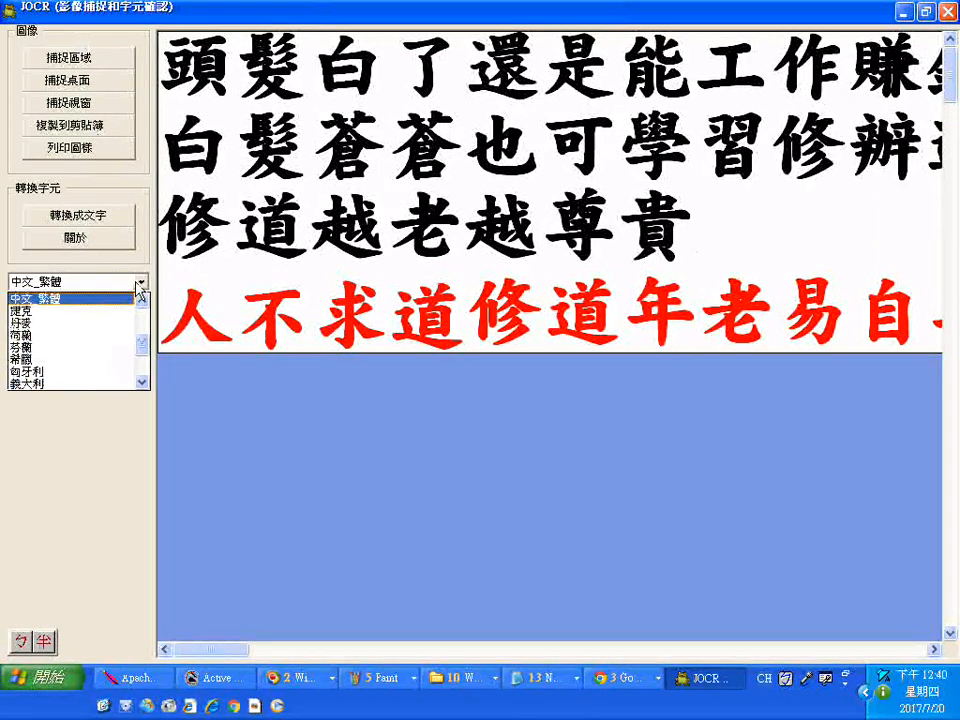
{"action": "left_click", "coordinate": [141, 382]}
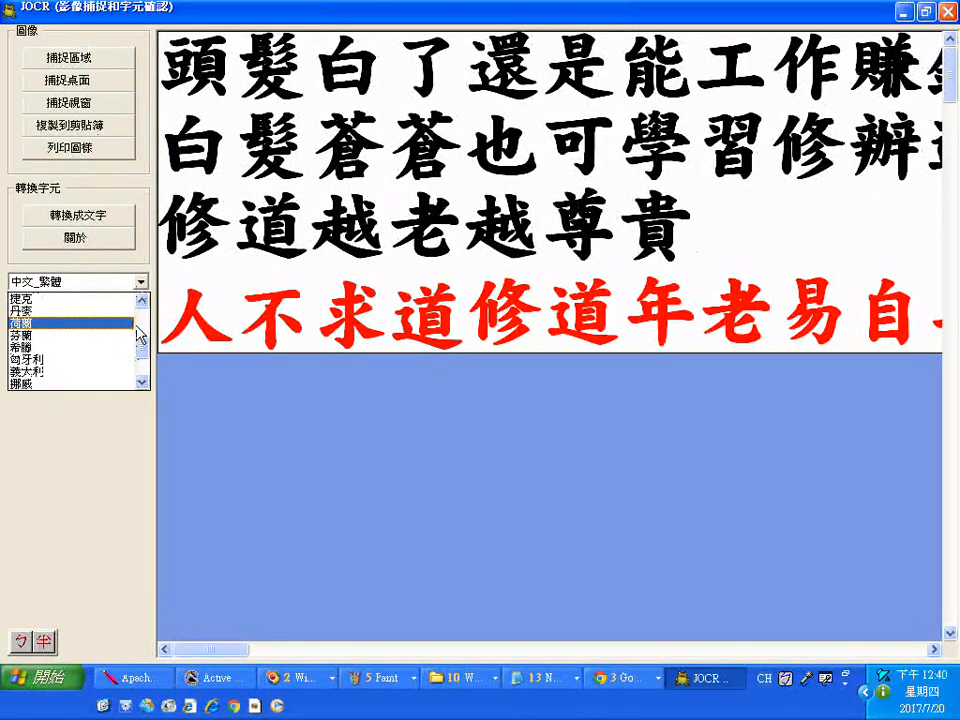
{"action": "left_click", "coordinate": [143, 382]}
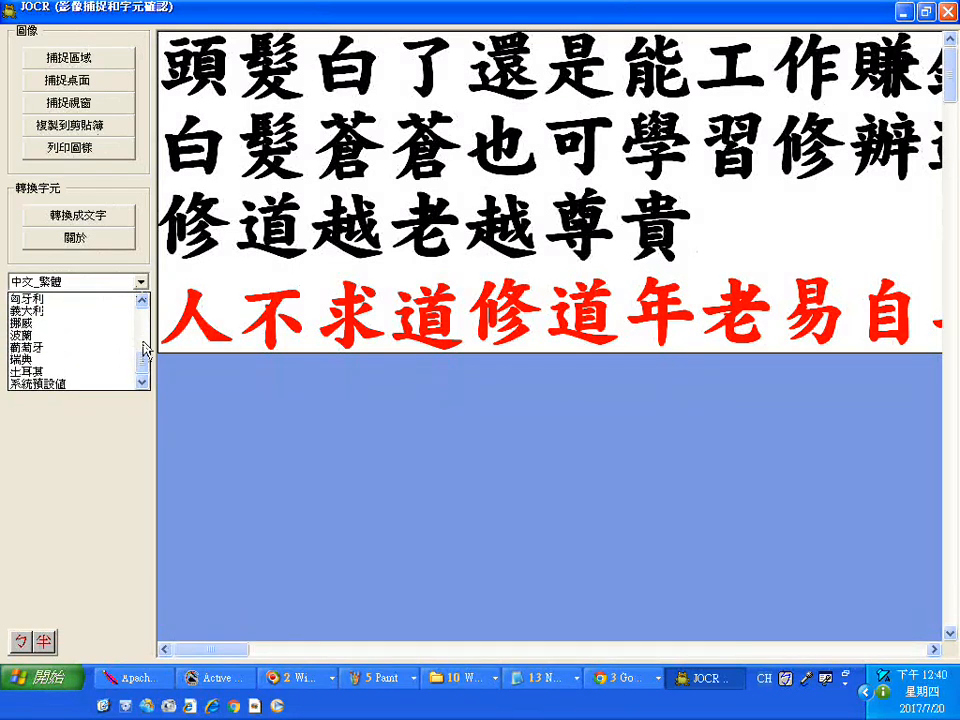
{"action": "left_click", "coordinate": [145, 330]}
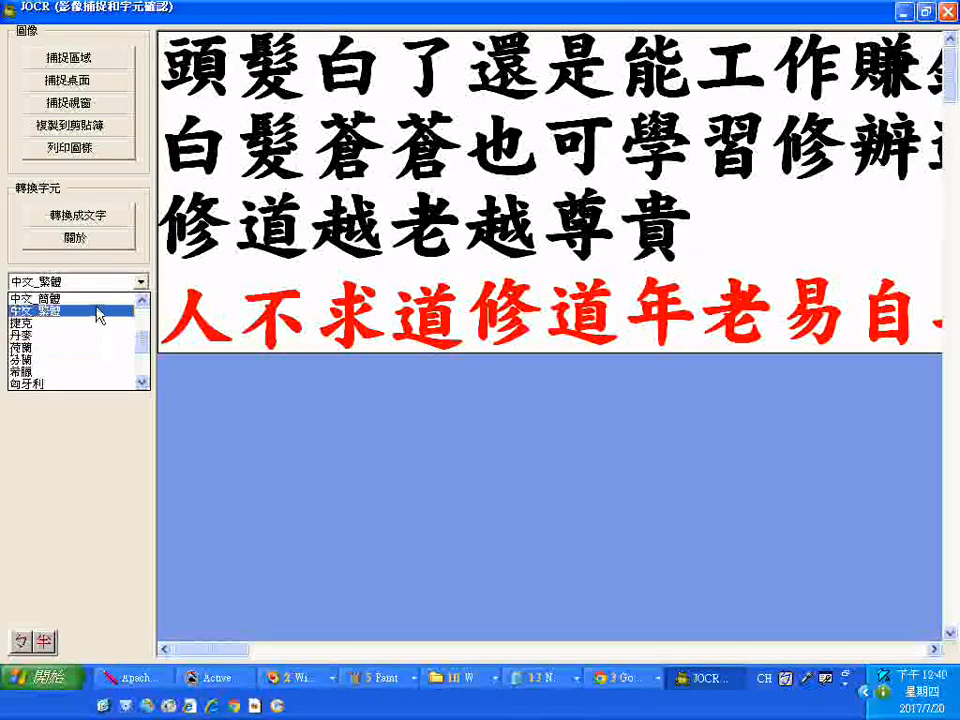
{"action": "left_click", "coordinate": [143, 318]}
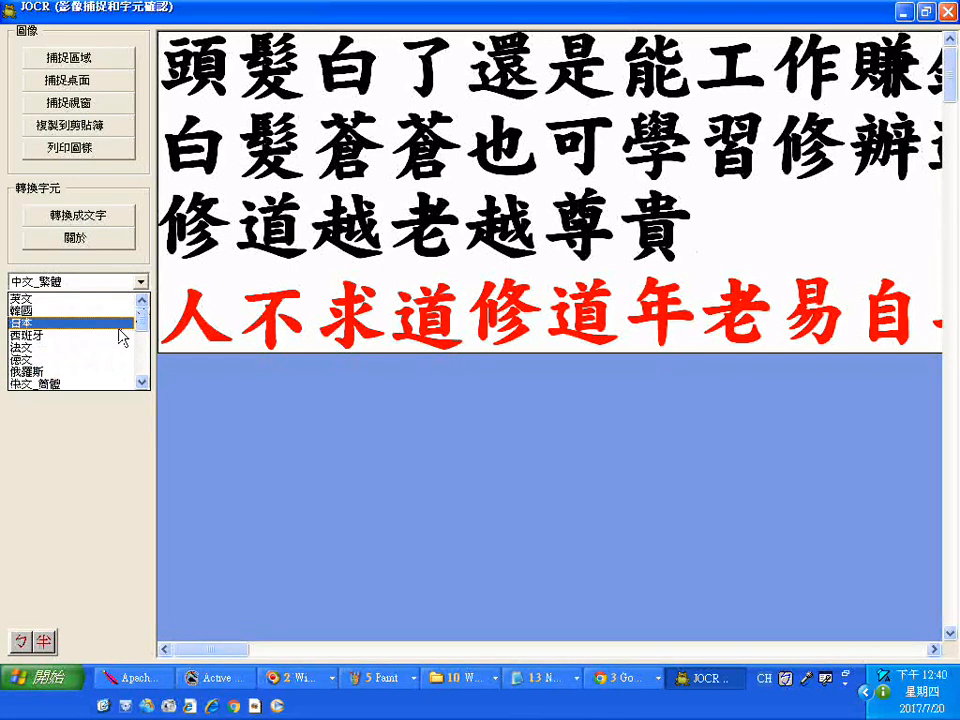
{"action": "left_click", "coordinate": [141, 383]}
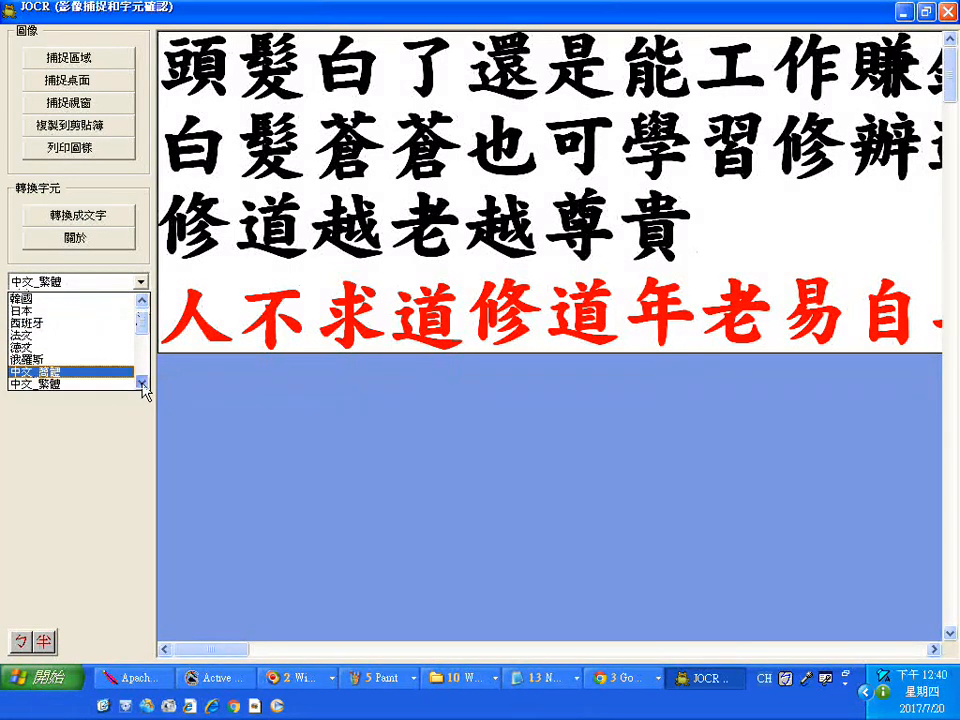
{"action": "left_click", "coordinate": [141, 383]}
{"action": "left_click", "coordinate": [120, 379]}
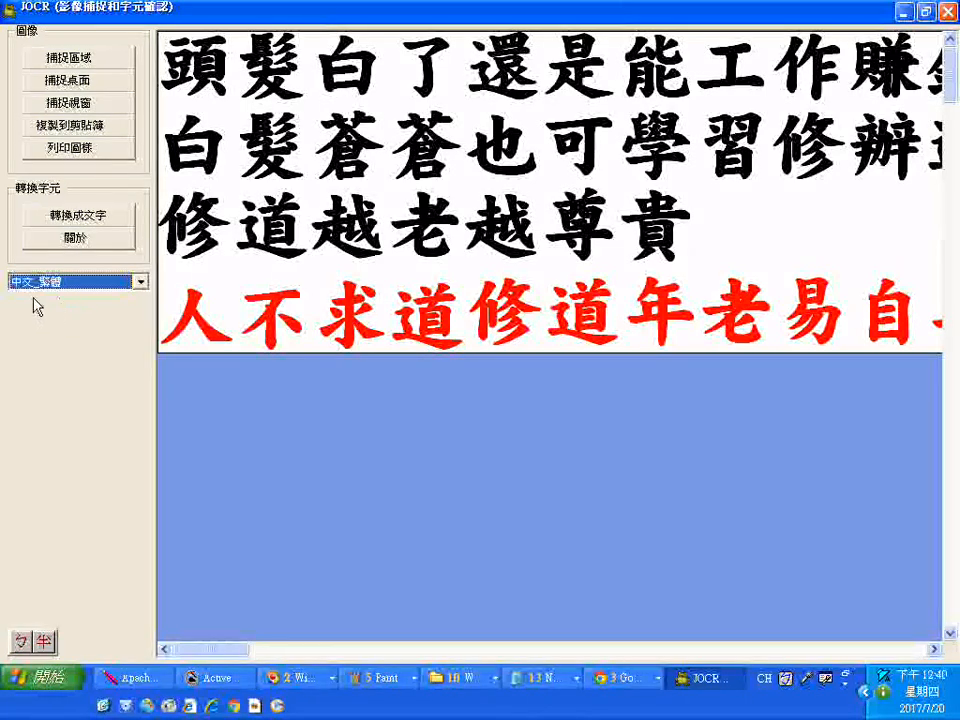
Step: Convert the captured image to text and show the resulting JOCR.txt in Notepad below the image
{"action": "left_click", "coordinate": [86, 222]}
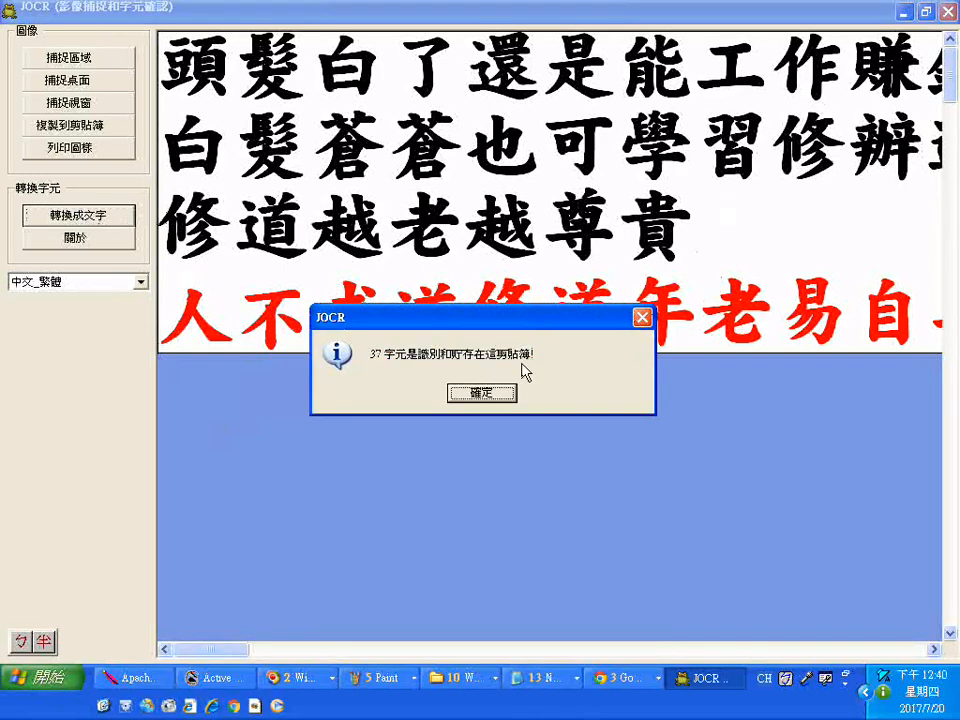
{"action": "left_click", "coordinate": [489, 395]}
{"action": "left_click_drag", "start_coordinate": [174, 466], "coordinate": [698, 398]}
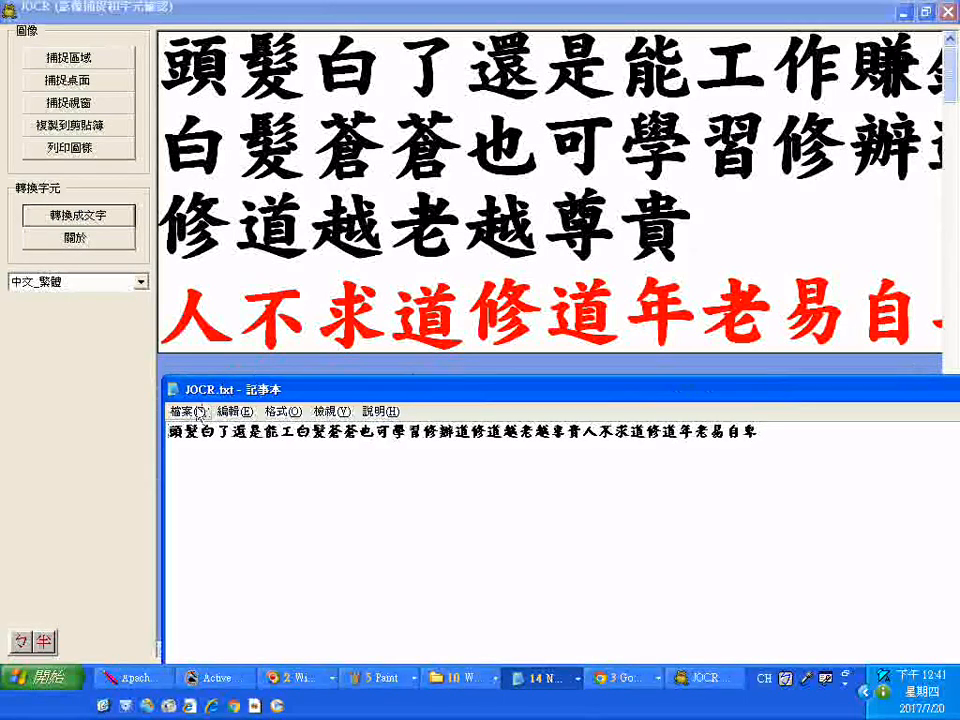
Step: Change the JOCR.txt font to 華康勘亭流(P) at size 41
{"action": "left_click", "coordinate": [289, 414]}
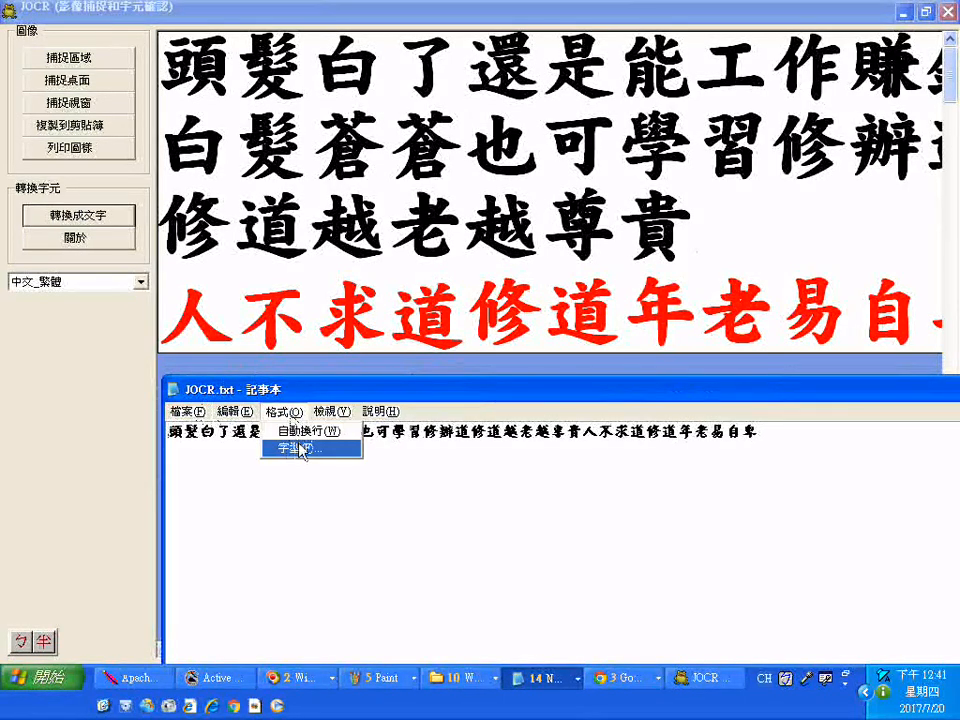
{"action": "left_click", "coordinate": [298, 448]}
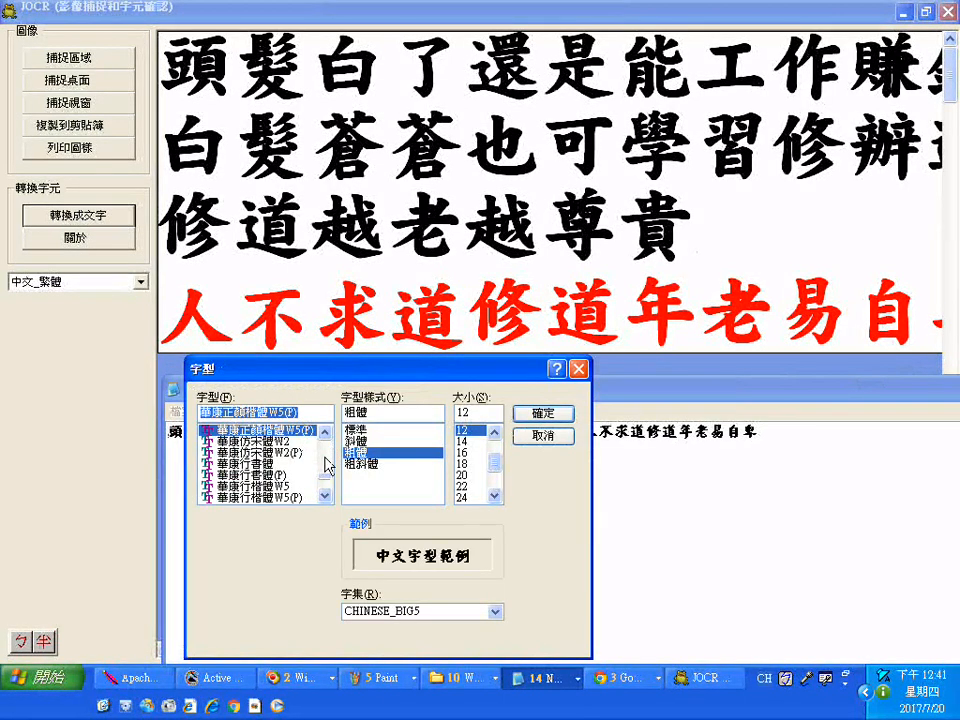
{"action": "scroll", "coordinate": [329, 464], "scroll_direction": "up", "scroll_amount": 2}
{"action": "scroll", "coordinate": [329, 464], "scroll_direction": "up", "scroll_amount": 2}
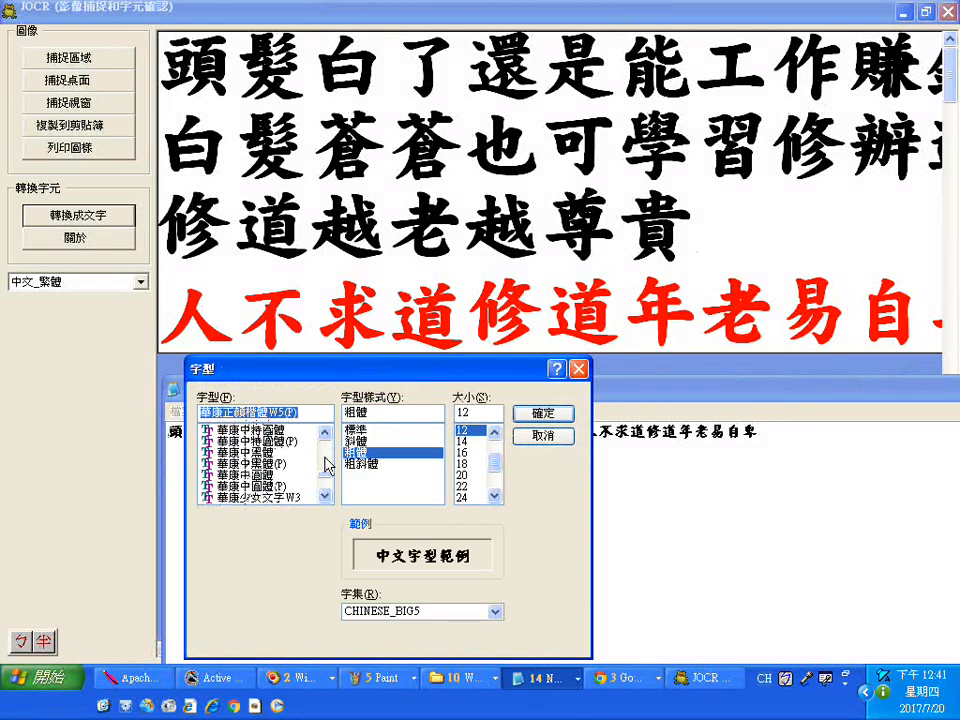
{"action": "scroll", "coordinate": [329, 464], "scroll_direction": "up", "scroll_amount": 6}
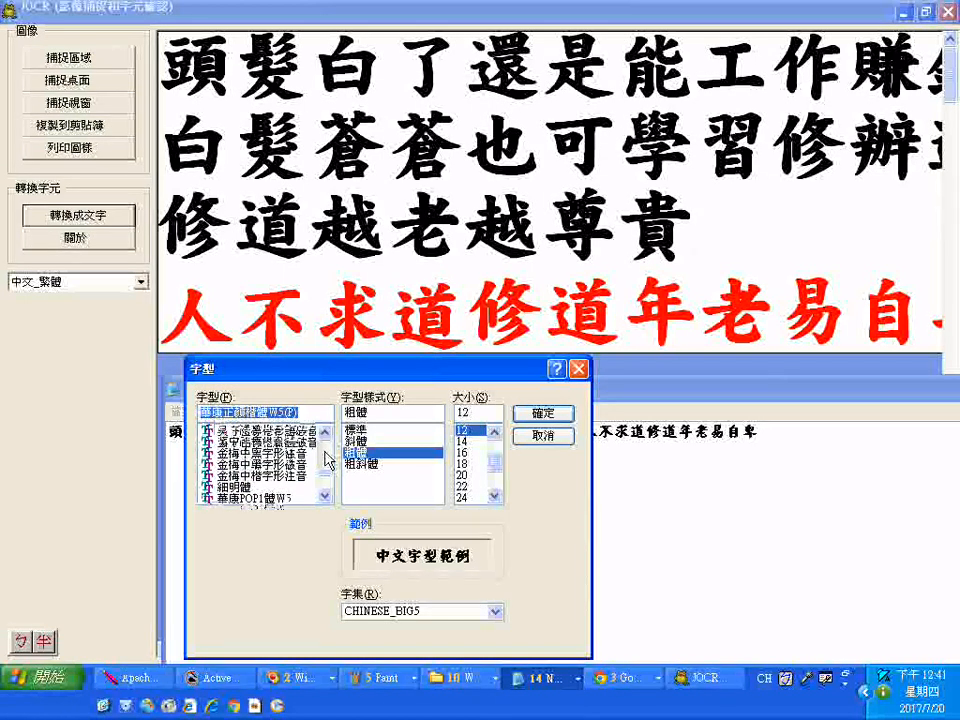
{"action": "scroll", "coordinate": [328, 488], "scroll_direction": "down", "scroll_amount": 2}
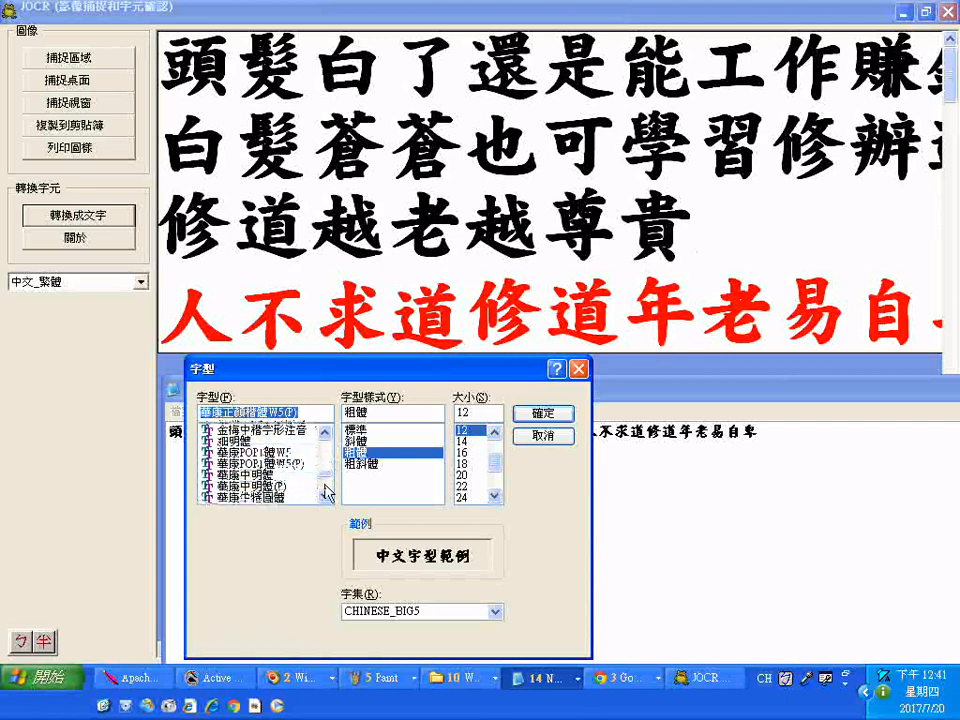
{"action": "scroll", "coordinate": [328, 490], "scroll_direction": "down", "scroll_amount": 6}
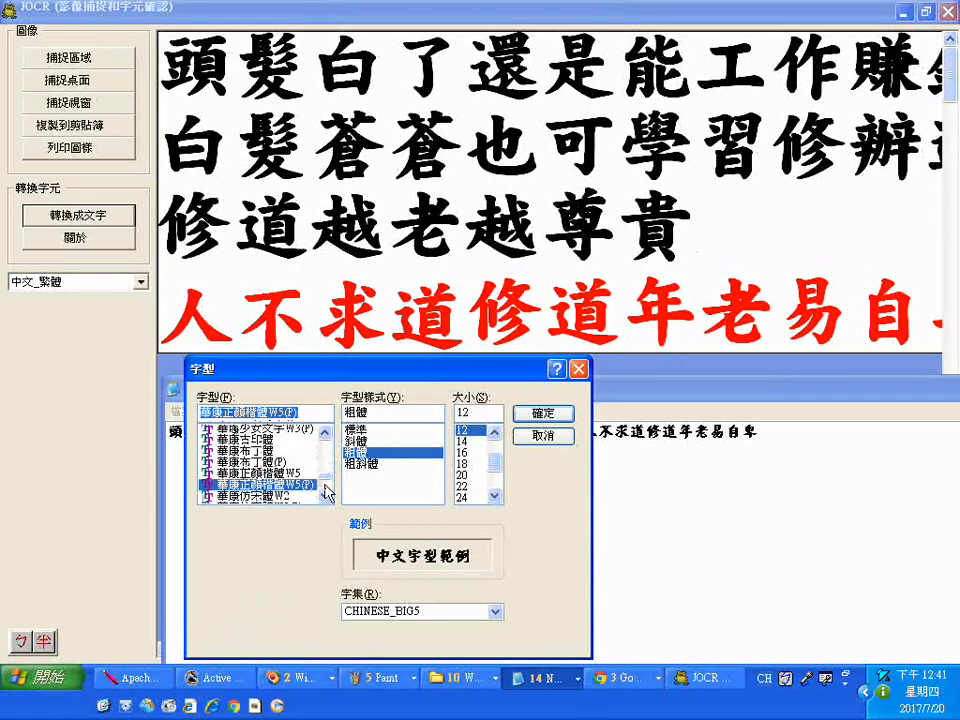
{"action": "scroll", "coordinate": [328, 490], "scroll_direction": "down", "scroll_amount": 2}
{"action": "scroll", "coordinate": [328, 490], "scroll_direction": "down", "scroll_amount": 2}
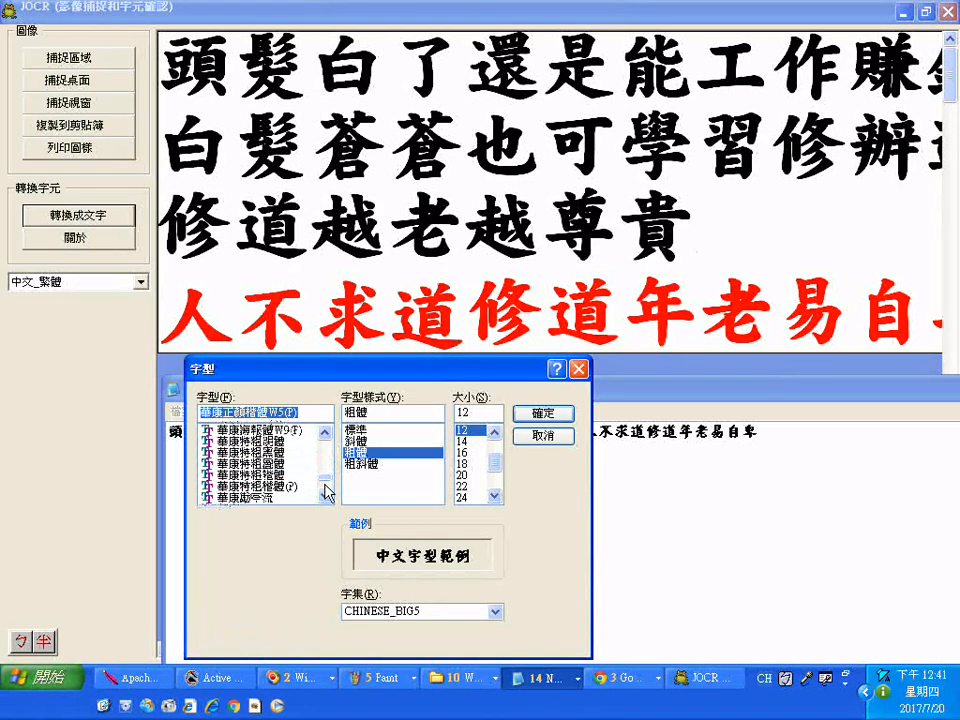
{"action": "left_click", "coordinate": [325, 486]}
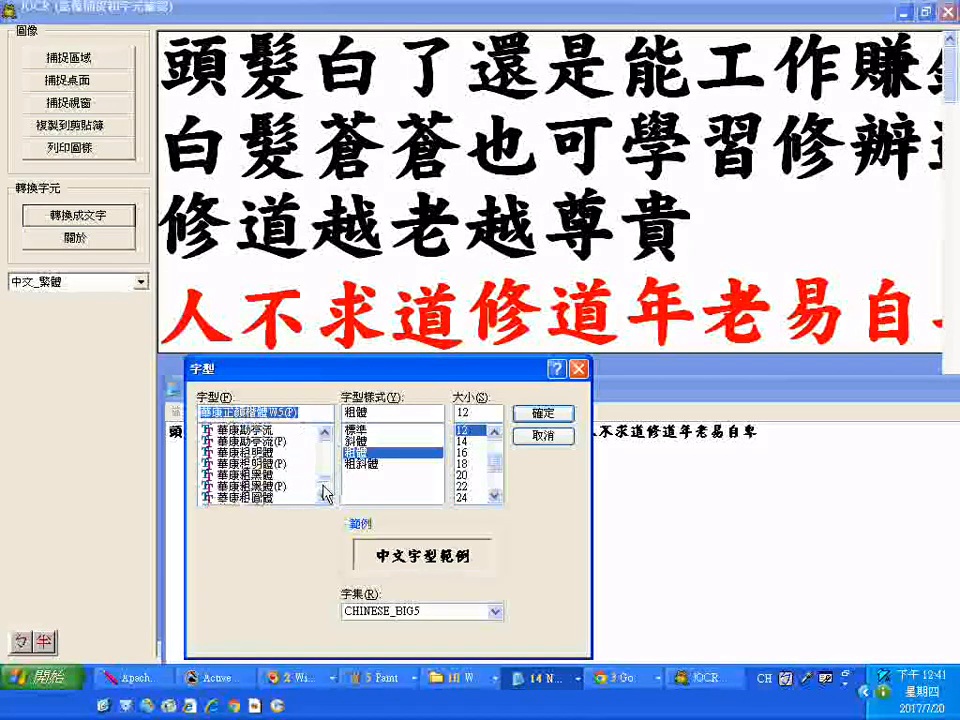
{"action": "left_click", "coordinate": [281, 442]}
{"action": "left_click", "coordinate": [481, 414]}
{"action": "type", "text": "42"}
{"action": "key", "text": "Return"}
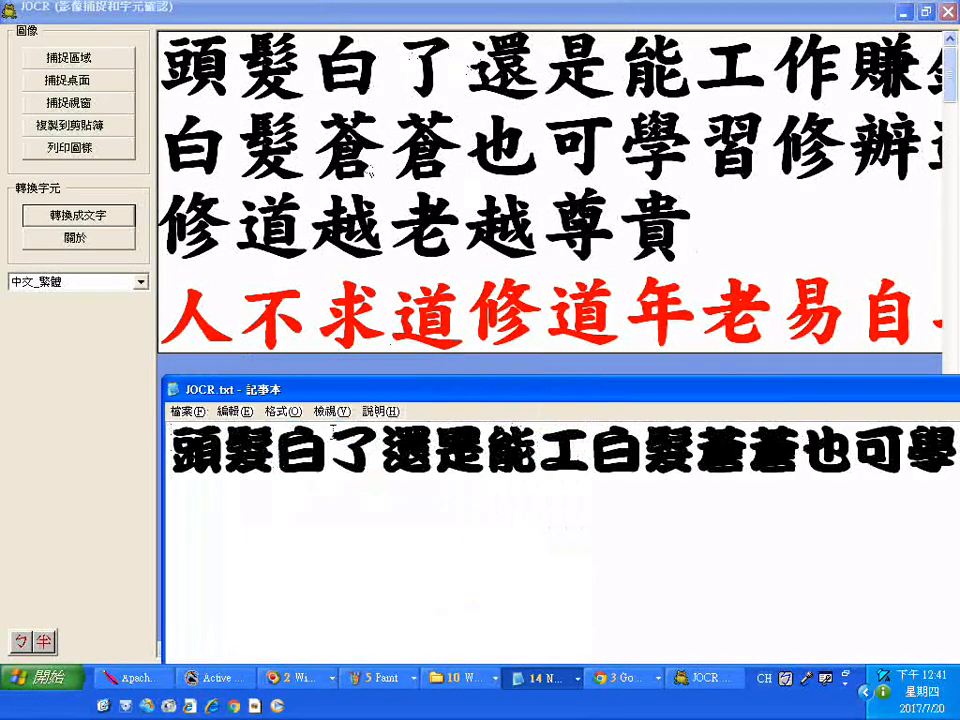
Step: Turn on word wrap and break the recognized text into four lines matching the image, after 工, 道 and 貴
{"action": "left_click", "coordinate": [281, 411]}
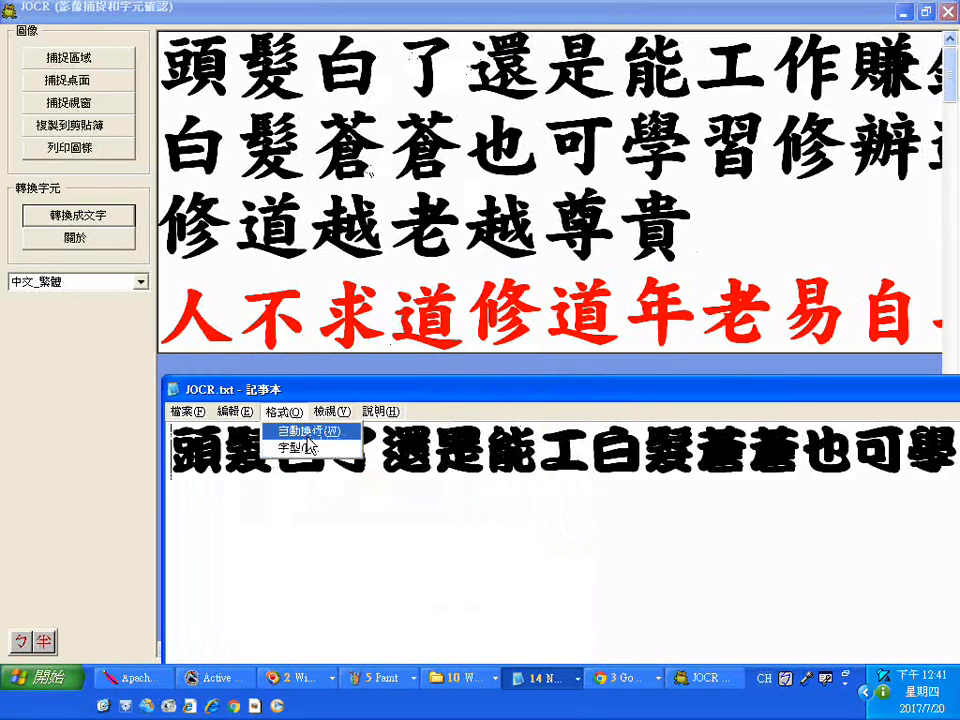
{"action": "left_click", "coordinate": [307, 435]}
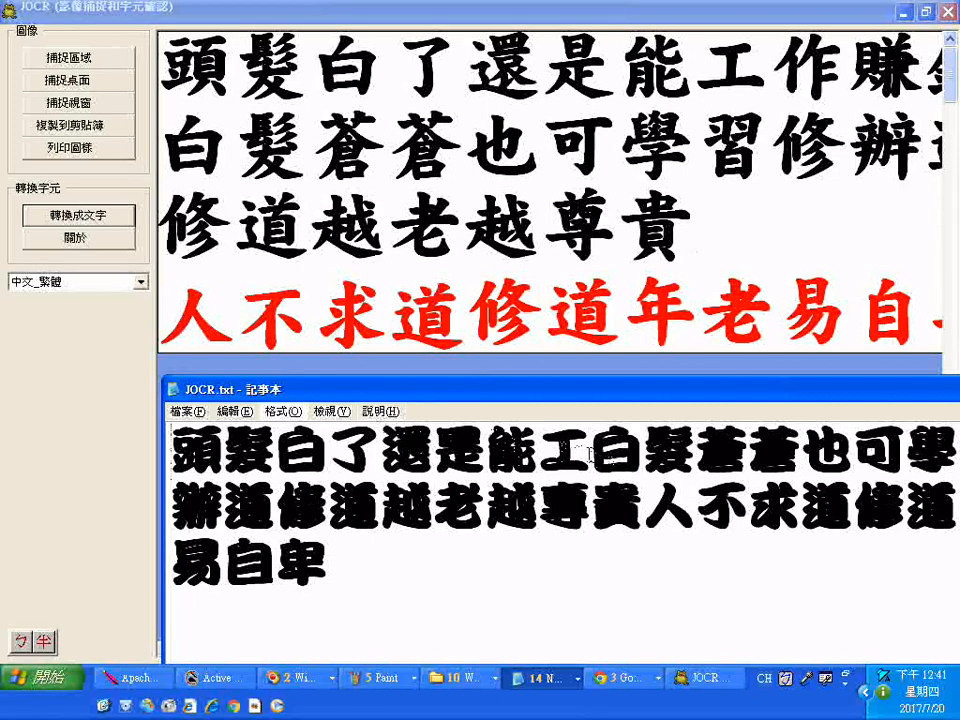
{"action": "key", "text": "Return"}
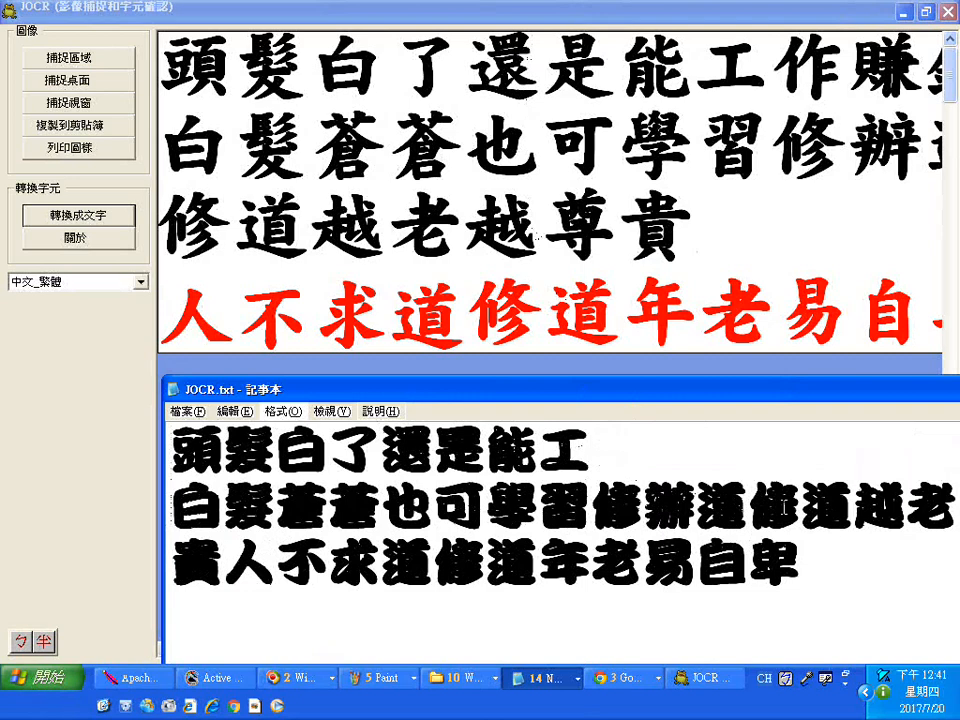
{"action": "key", "text": "Return"}
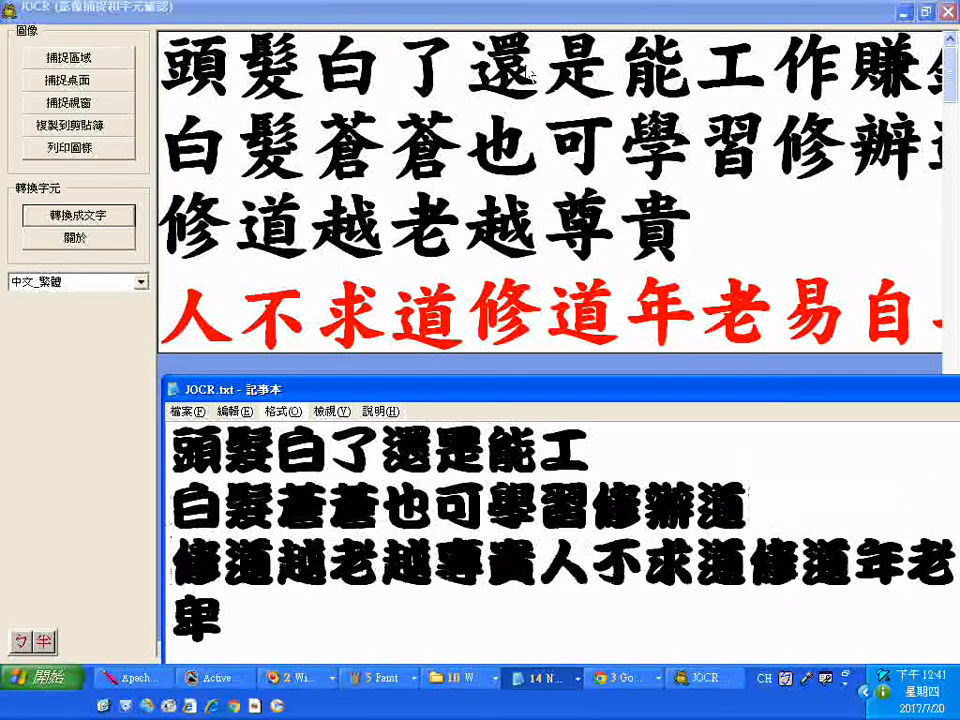
{"action": "left_click", "coordinate": [548, 575]}
{"action": "key", "text": "Return"}
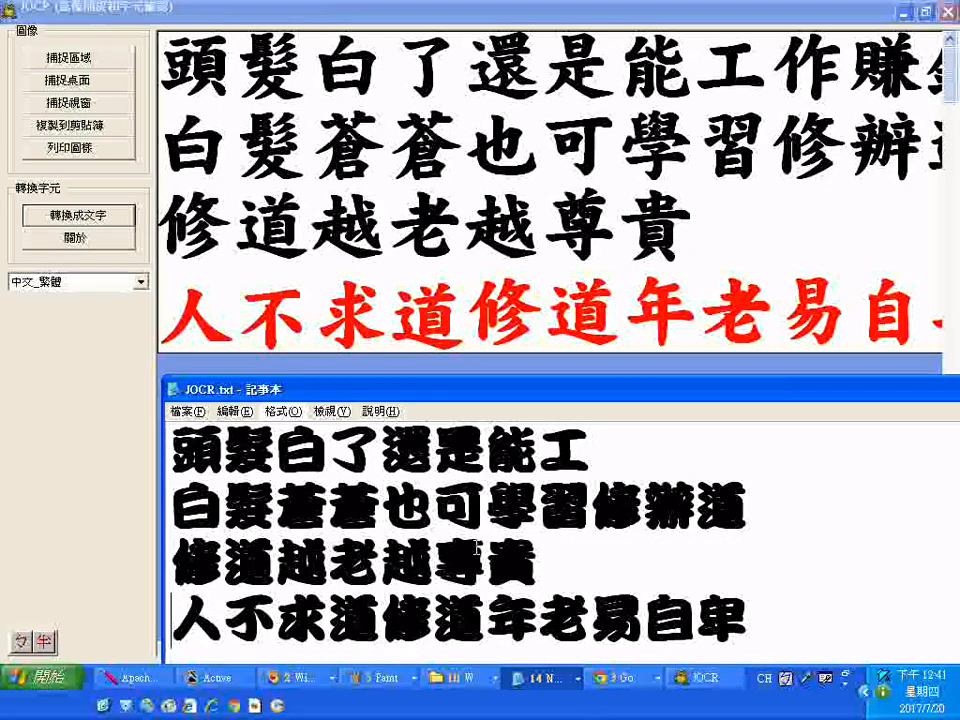
Step: Replace the misrecognized character 專 in the third line with 尊
{"action": "left_click_drag", "start_coordinate": [485, 575], "coordinate": [453, 553]}
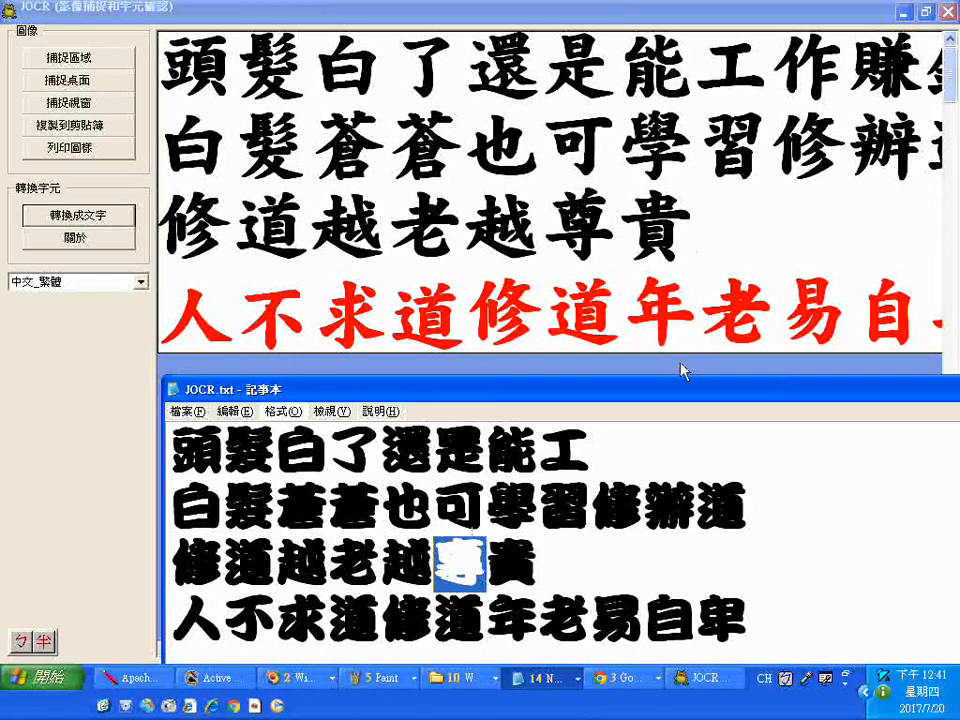
{"action": "type", "text": "yjp"}
{"action": "key", "text": "space"}
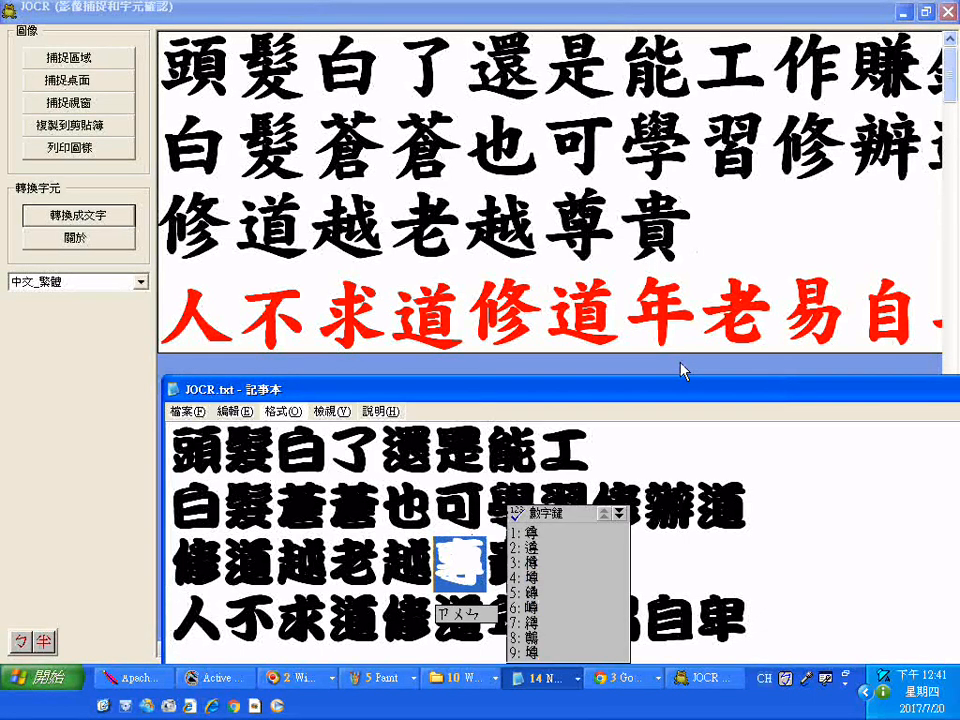
{"action": "key", "text": "1"}
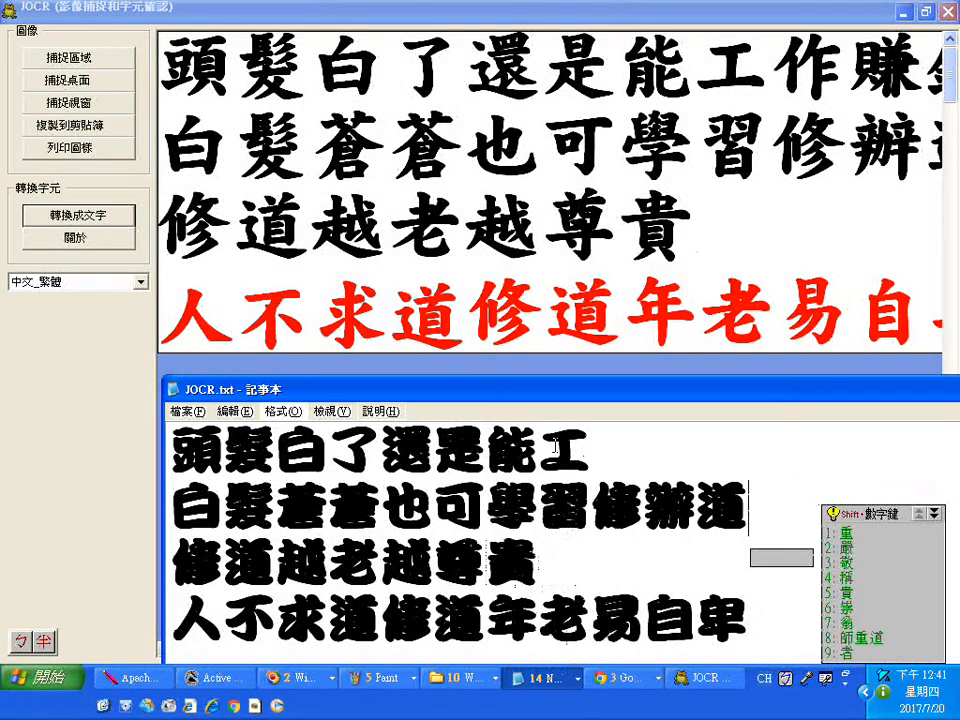
Step: Add the missing characters 作賺錢 at the end of the first line, after 工
{"action": "left_click", "coordinate": [632, 450]}
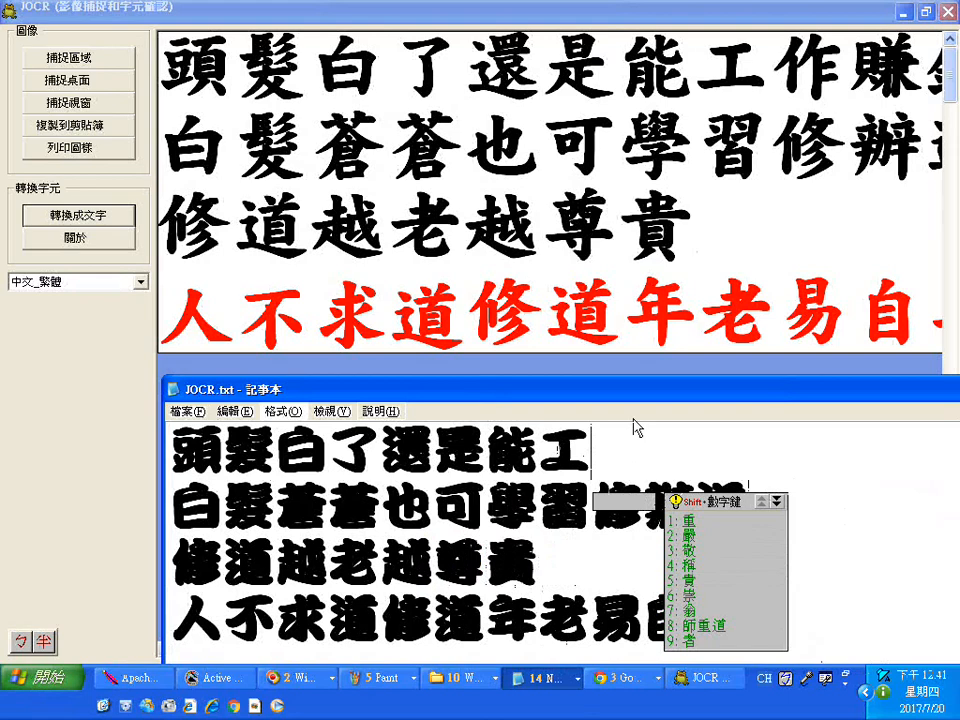
{"action": "type", "text": "yji4"}
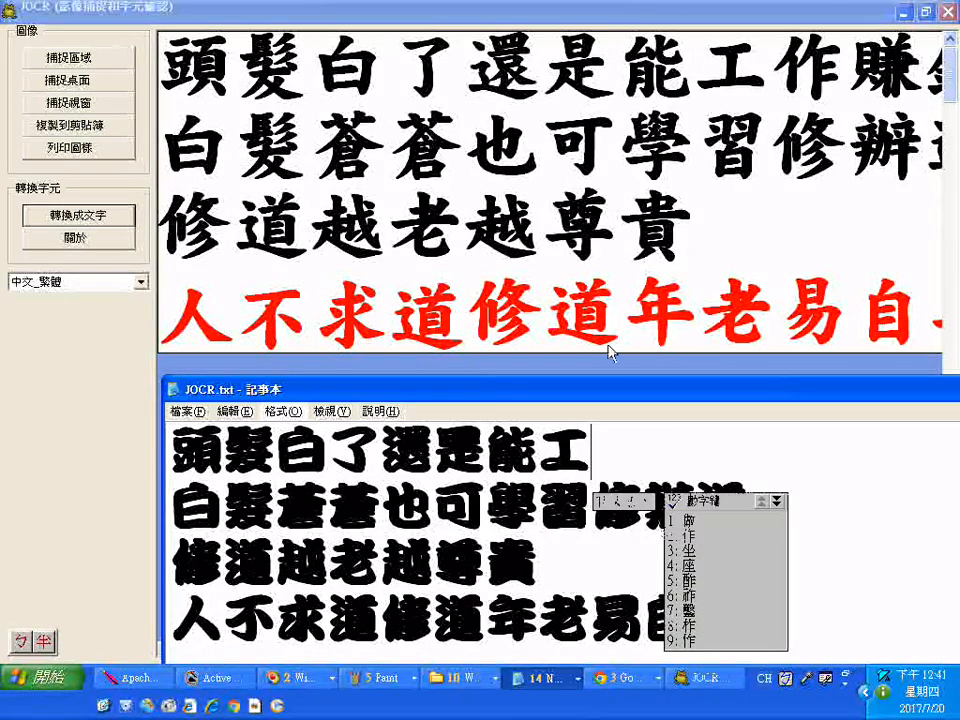
{"action": "type", "text": "25j04"}
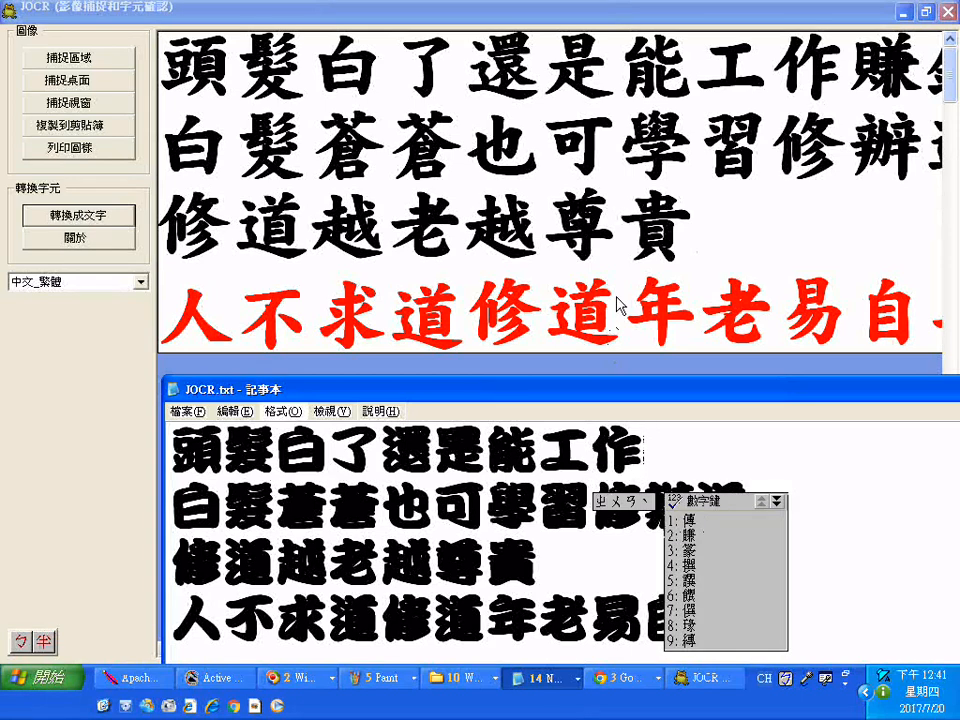
{"action": "type", "text": "2"}
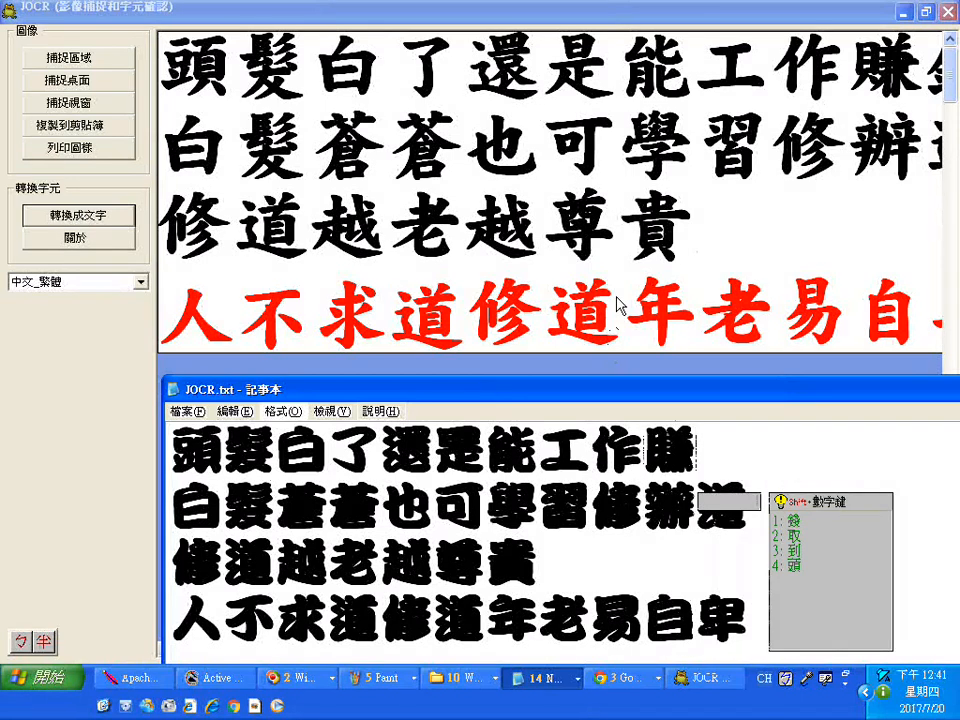
{"action": "type", "text": "fu062"}
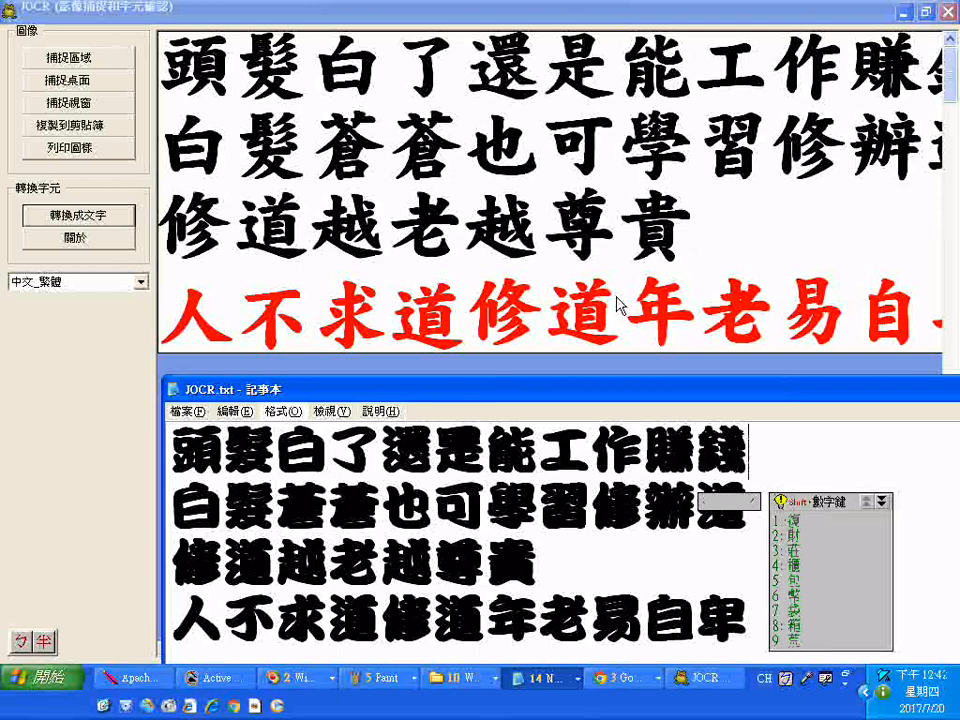
Step: Change the JOCR.txt font to 華康粗圓體
{"action": "left_click", "coordinate": [282, 411]}
{"action": "left_click", "coordinate": [243, 444]}
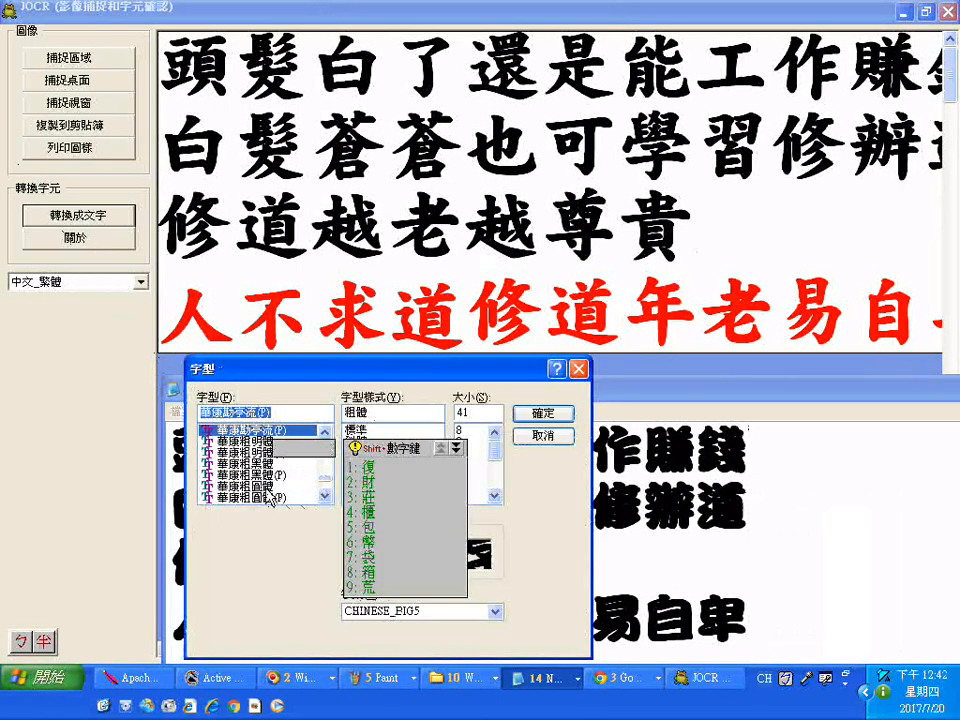
{"action": "left_click", "coordinate": [292, 488]}
{"action": "left_click", "coordinate": [548, 413]}
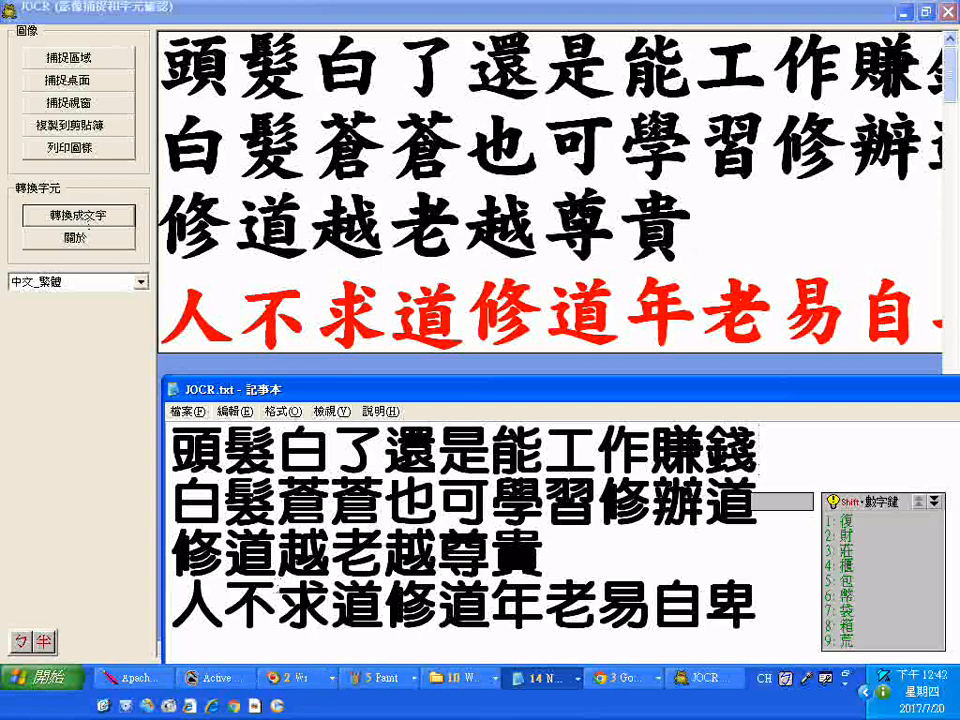
Step: Capture the region with the four lines of Notepad text and convert the image to text in 中文_繁體
{"action": "left_click", "coordinate": [106, 66]}
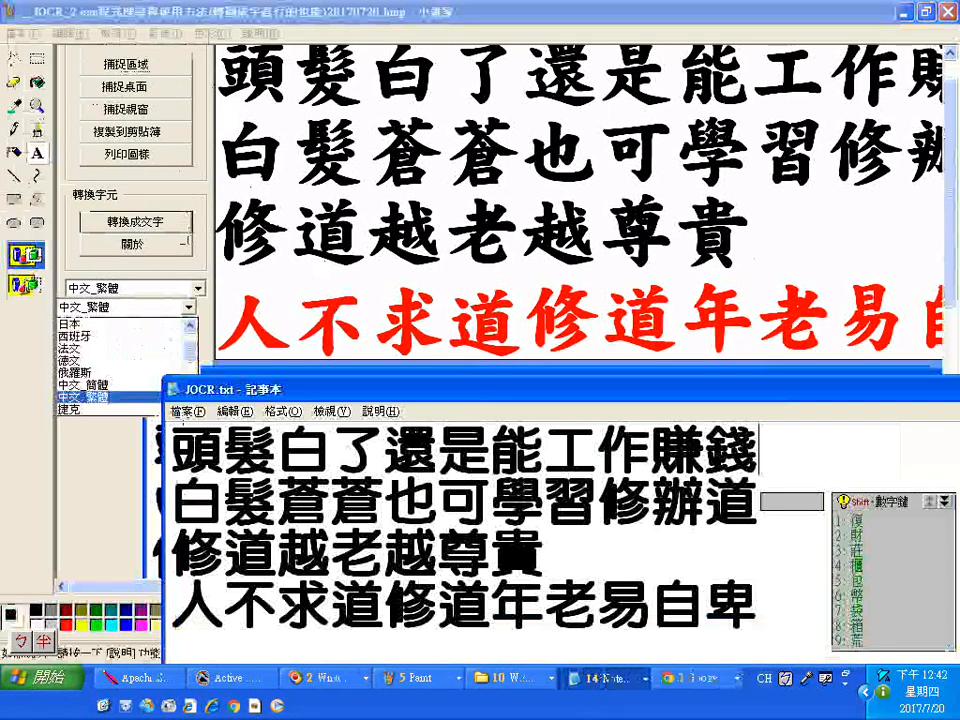
{"action": "left_click_drag", "start_coordinate": [170, 425], "coordinate": [763, 639]}
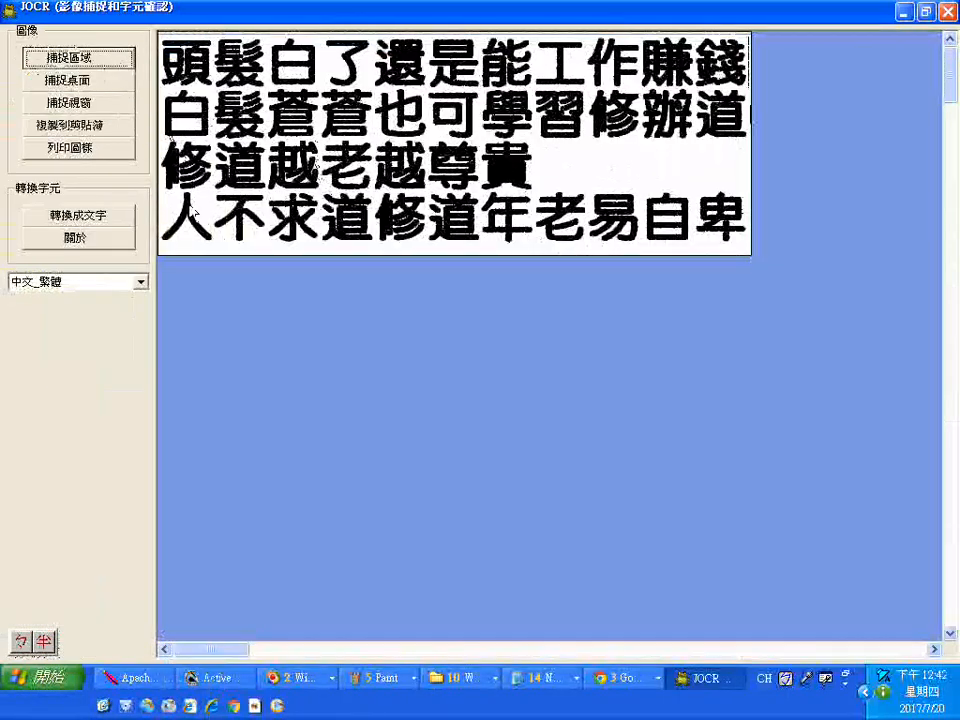
{"action": "left_click", "coordinate": [141, 283]}
{"action": "left_click", "coordinate": [141, 283]}
{"action": "left_click", "coordinate": [141, 283]}
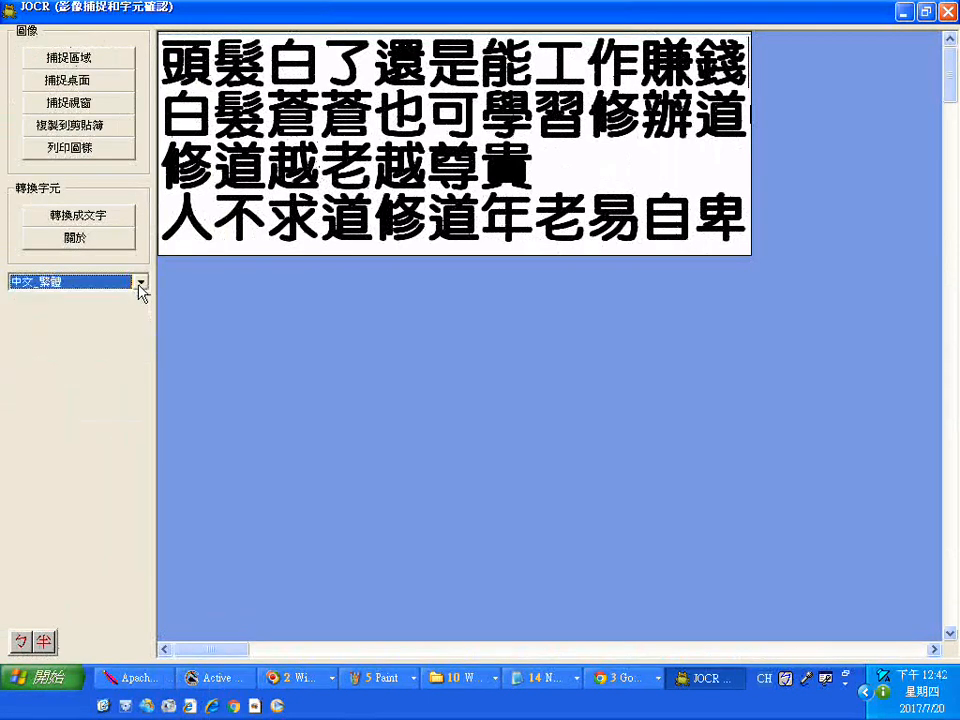
{"action": "left_click", "coordinate": [82, 214]}
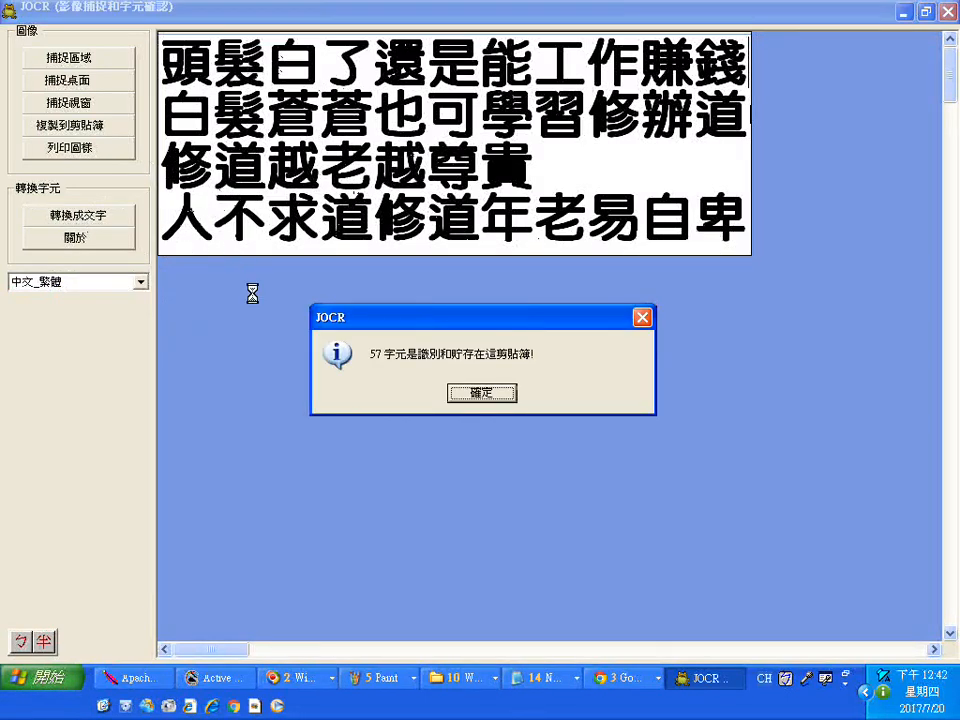
{"action": "left_click", "coordinate": [499, 399]}
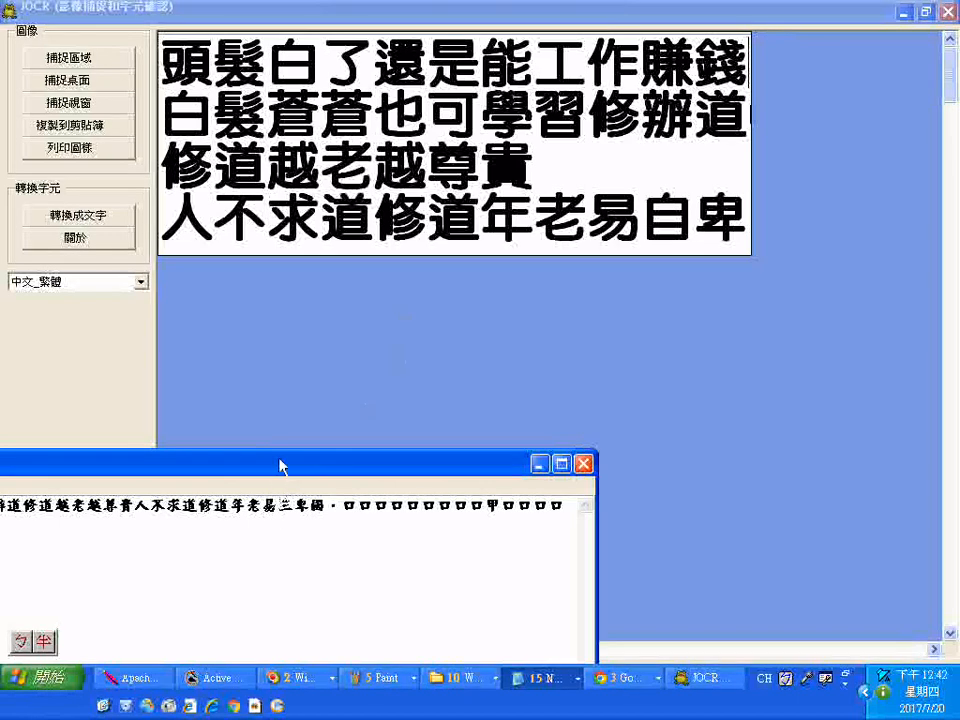
Step: Move the new JOCR.txt window fully into view below the captured image and set its font size to 45
{"action": "left_click_drag", "start_coordinate": [281, 466], "coordinate": [776, 304]}
{"action": "left_click", "coordinate": [278, 323]}
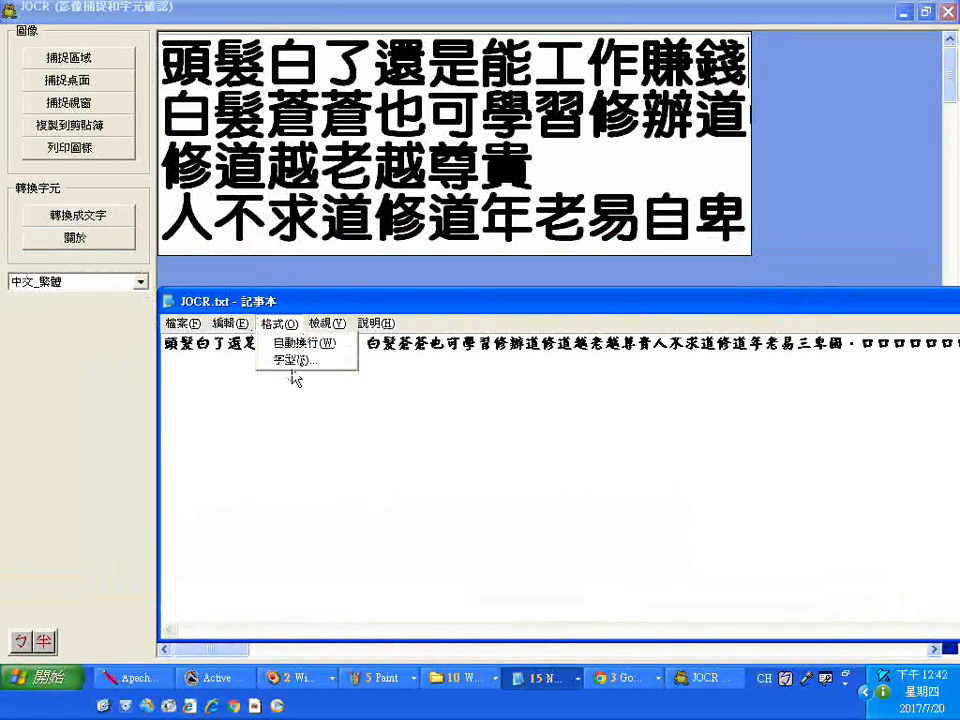
{"action": "left_click", "coordinate": [288, 360]}
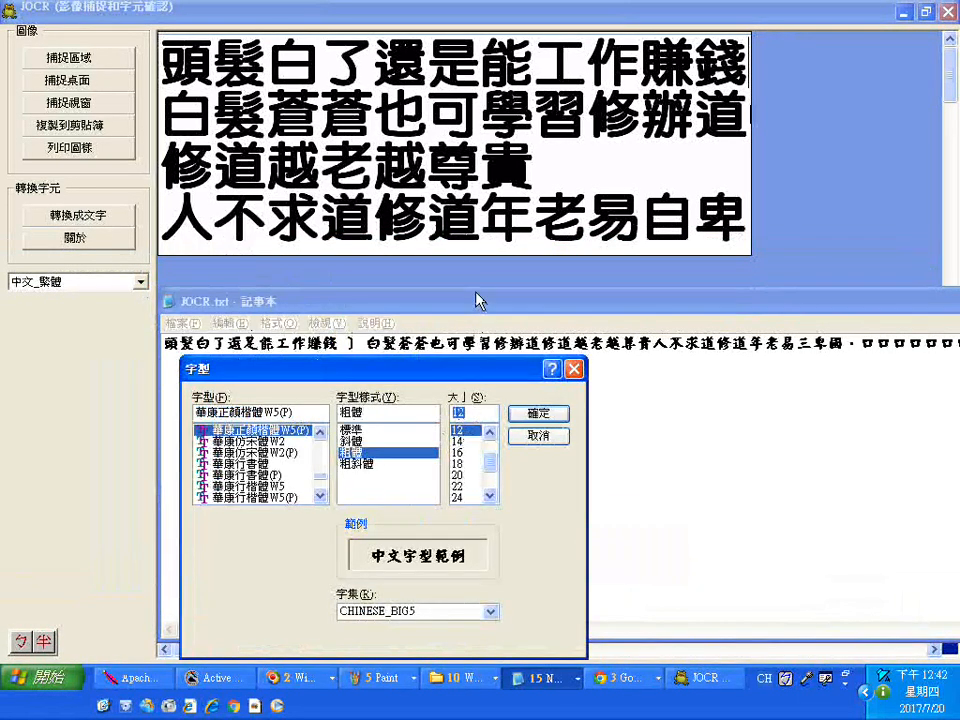
{"action": "type", "text": "45"}
{"action": "key", "text": "Return"}
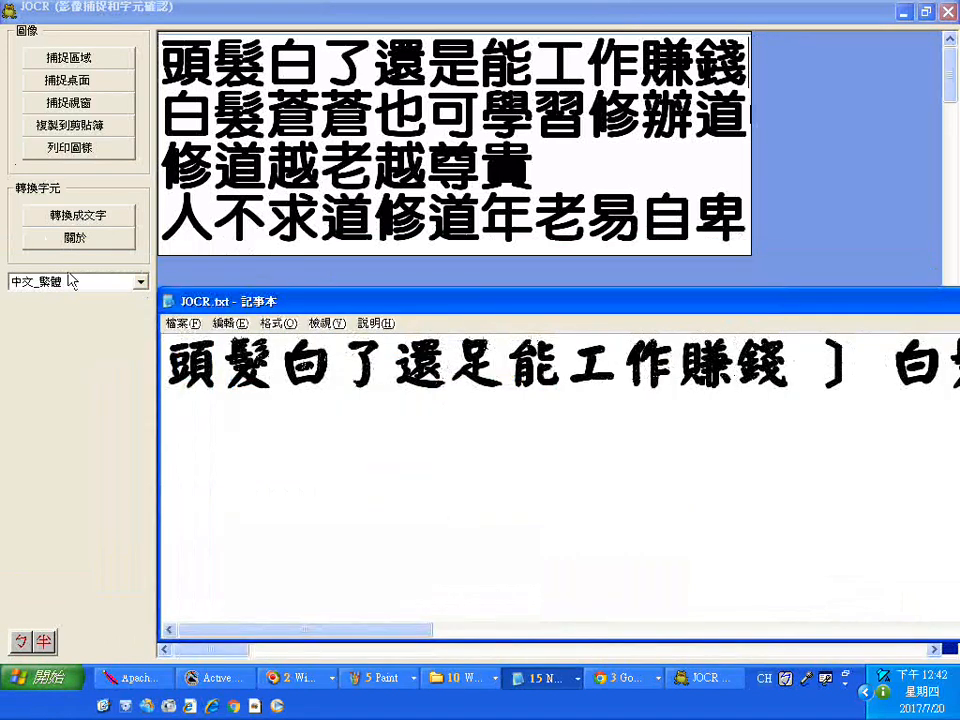
Step: Turn on word wrap and break the recognized text into four lines, after the stray 〕, after 修辦道 and after 尊貴
{"action": "left_click", "coordinate": [277, 323]}
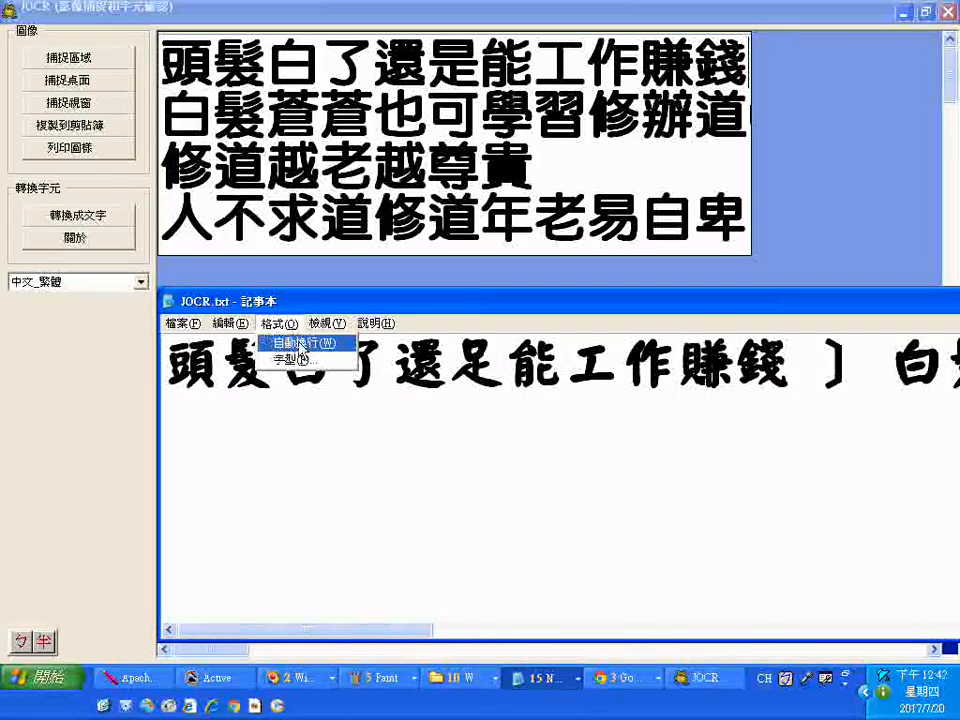
{"action": "left_click", "coordinate": [300, 343]}
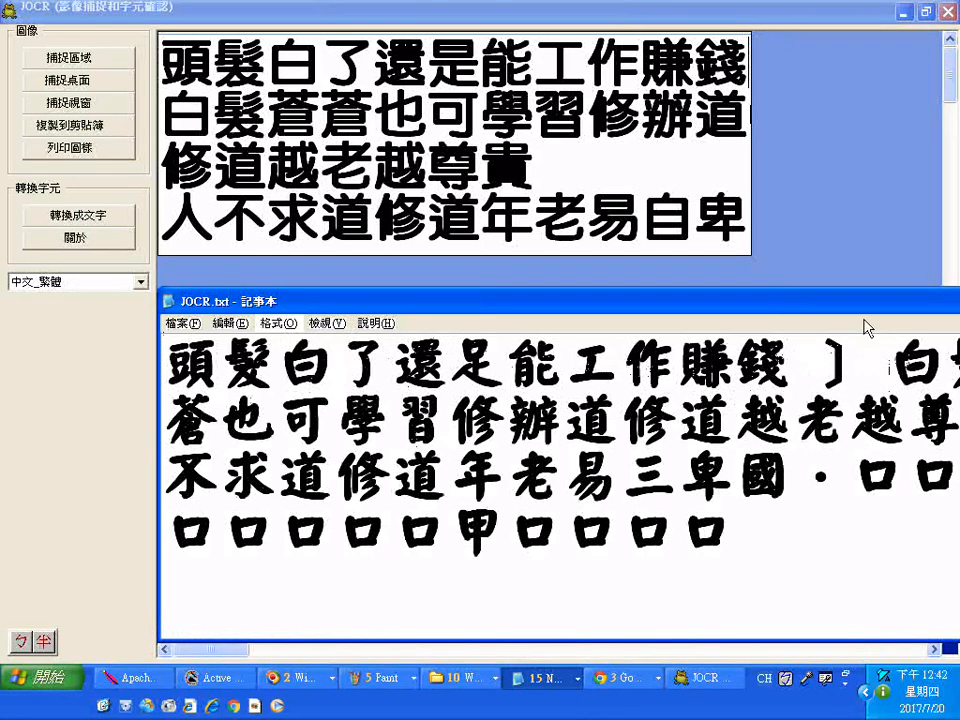
{"action": "key", "text": "Return"}
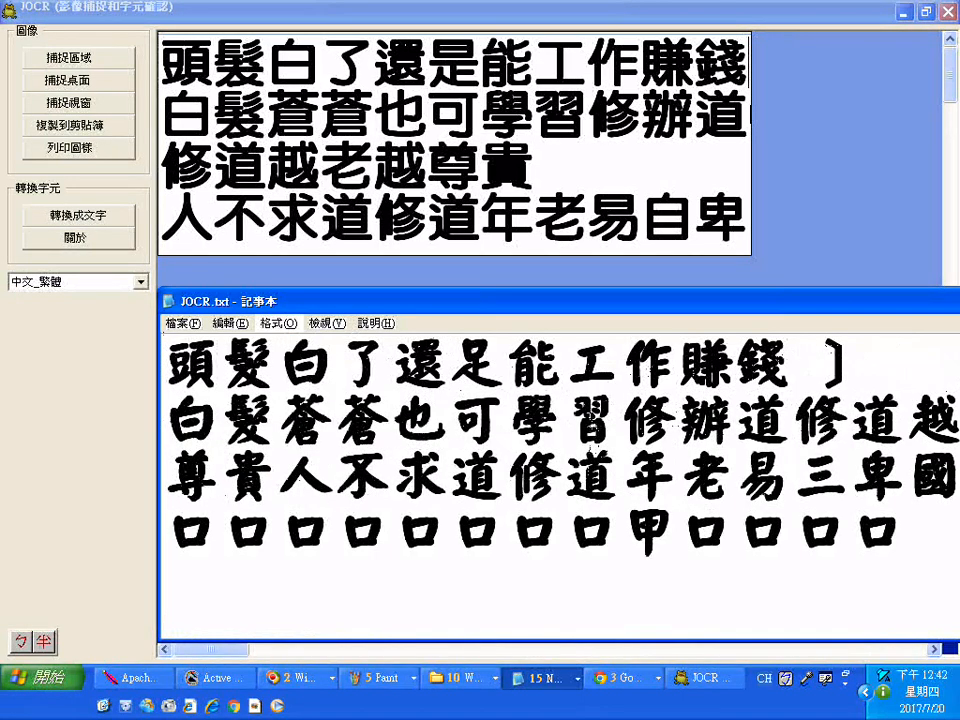
{"action": "left_click", "coordinate": [793, 420]}
{"action": "key", "text": "Return"}
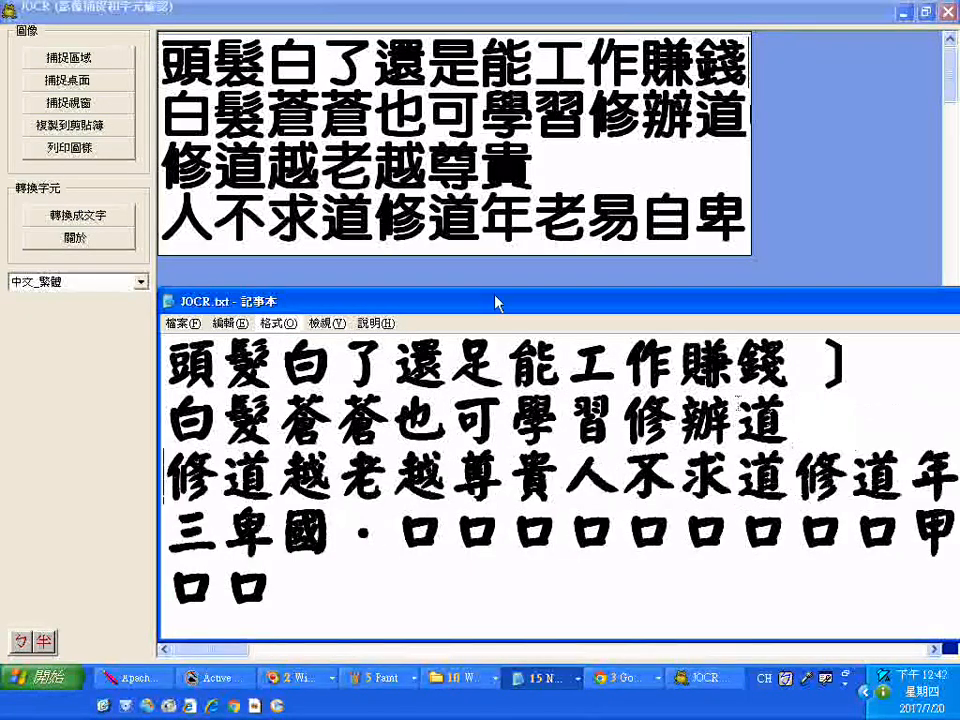
{"action": "left_click", "coordinate": [566, 477]}
{"action": "key", "text": "Return"}
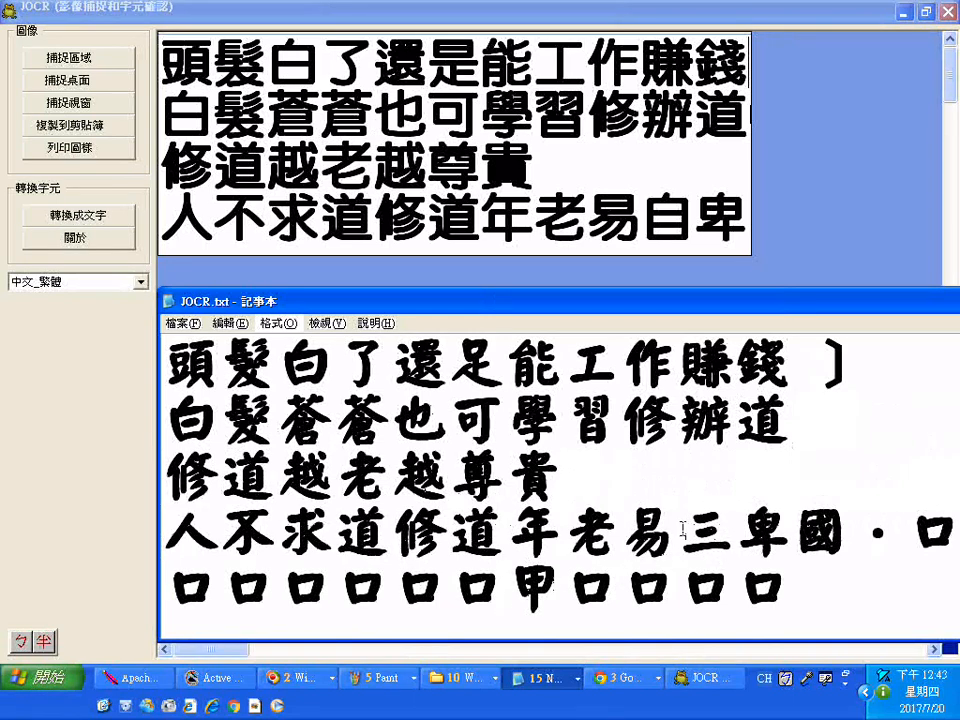
Step: Replace 三 in the fourth line with 自 and delete all the stray characters after 卑, starting from 國
{"action": "key", "text": "shift+Right"}
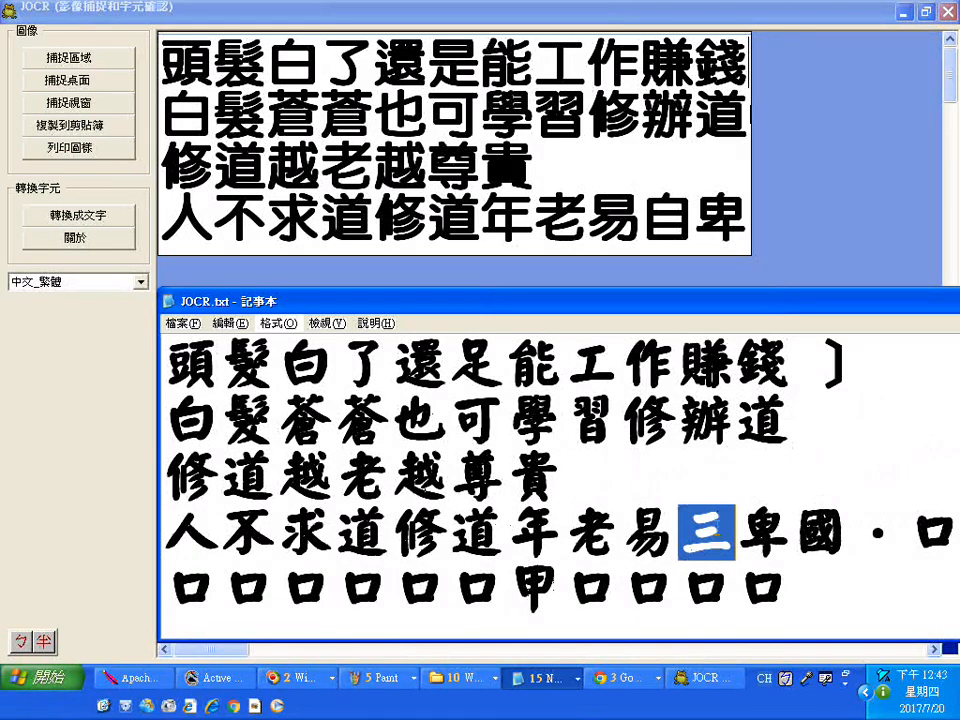
{"action": "type", "text": "自"}
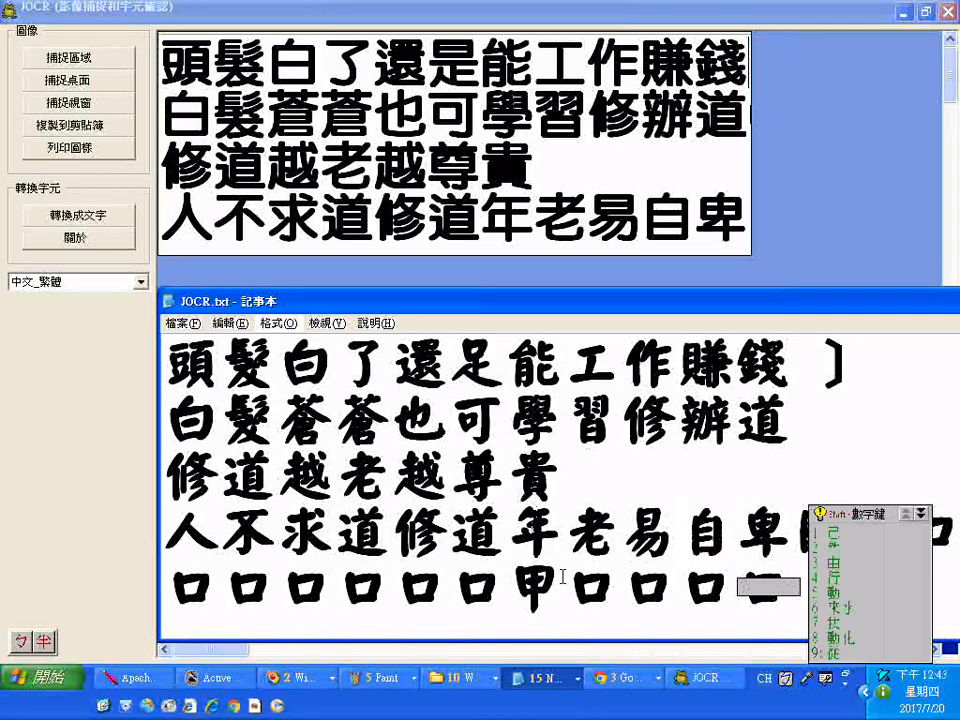
{"action": "left_click_drag", "start_coordinate": [794, 534], "coordinate": [843, 608]}
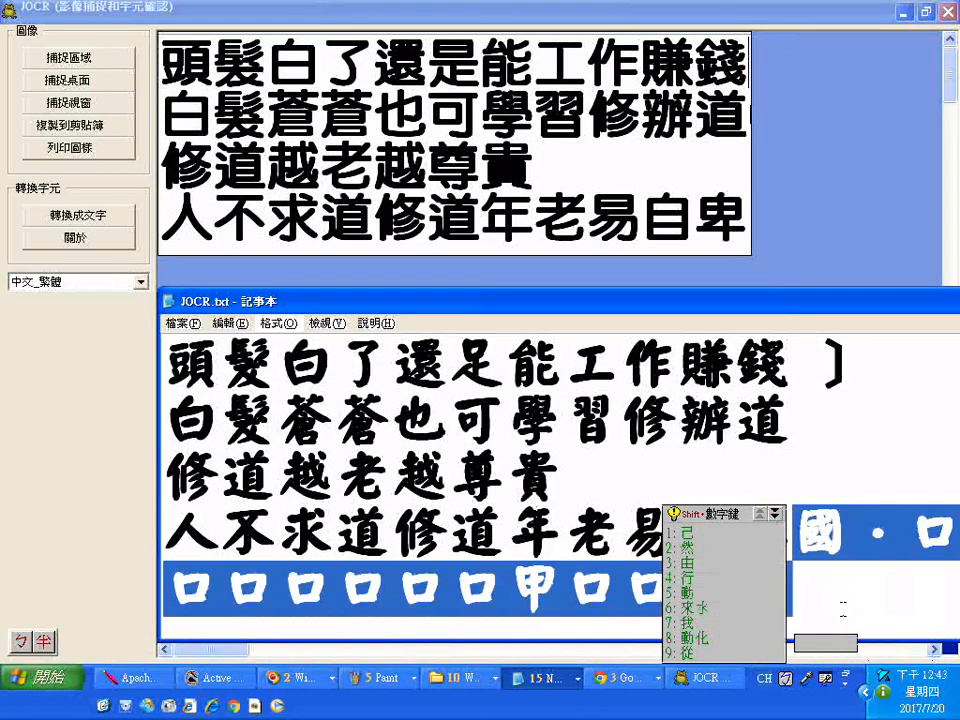
{"action": "key", "text": "Delete"}
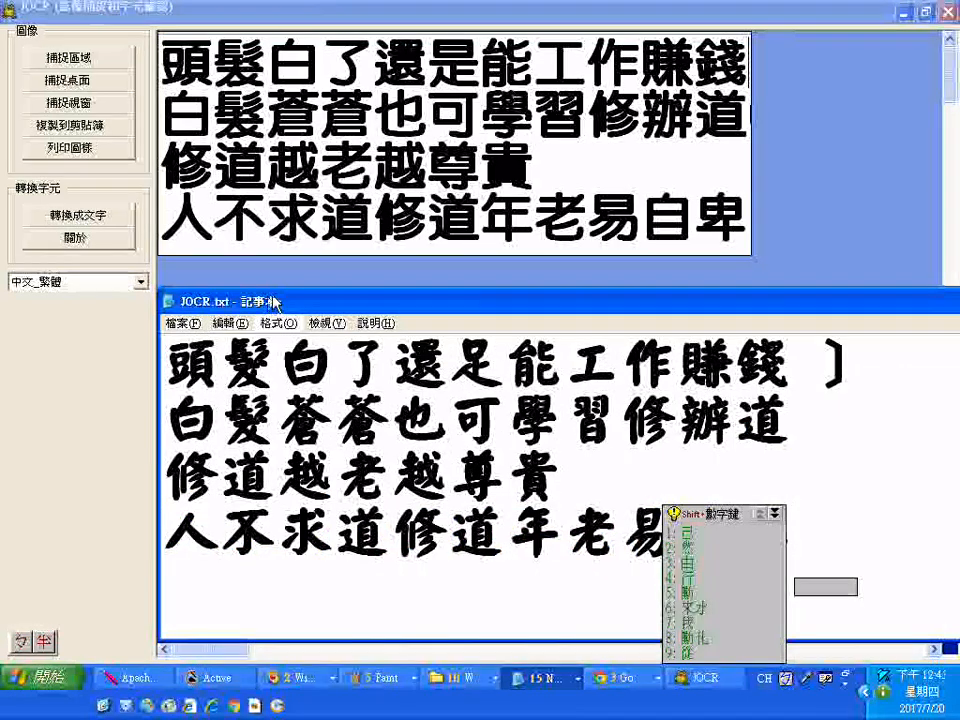
{"action": "key", "text": "Escape"}
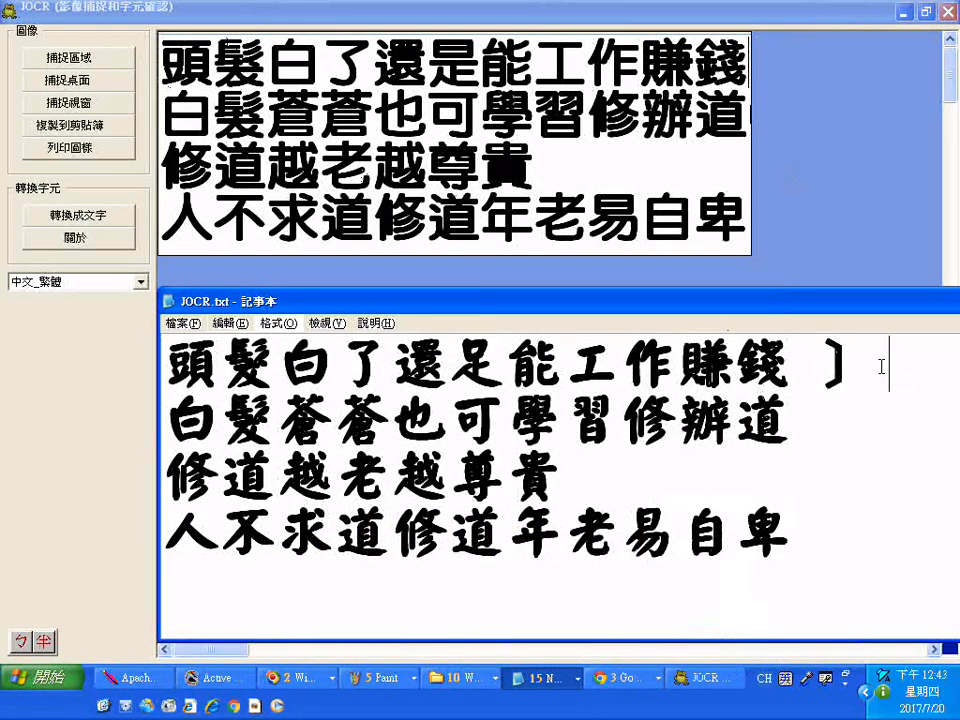
Step: Remove the stray 〕 at the end of the first line and copy that whole line
{"action": "key", "text": "BackSpace"}
{"action": "key", "text": "BackSpace"}
{"action": "left_click_drag", "start_coordinate": [812, 355], "coordinate": [168, 365]}
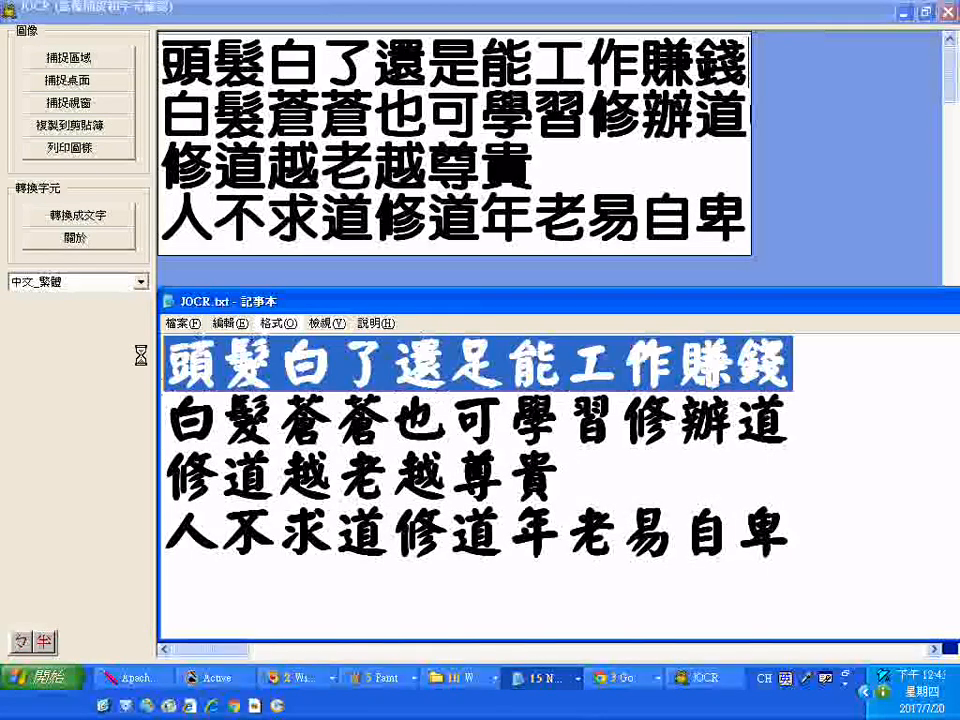
{"action": "right_click", "coordinate": [186, 364]}
{"action": "left_click", "coordinate": [240, 420]}
Step: Save the text as a new file on the desktop named _頭髮白了還足能工作賺錢20170720, using Unicode encoding
{"action": "left_click", "coordinate": [181, 323]}
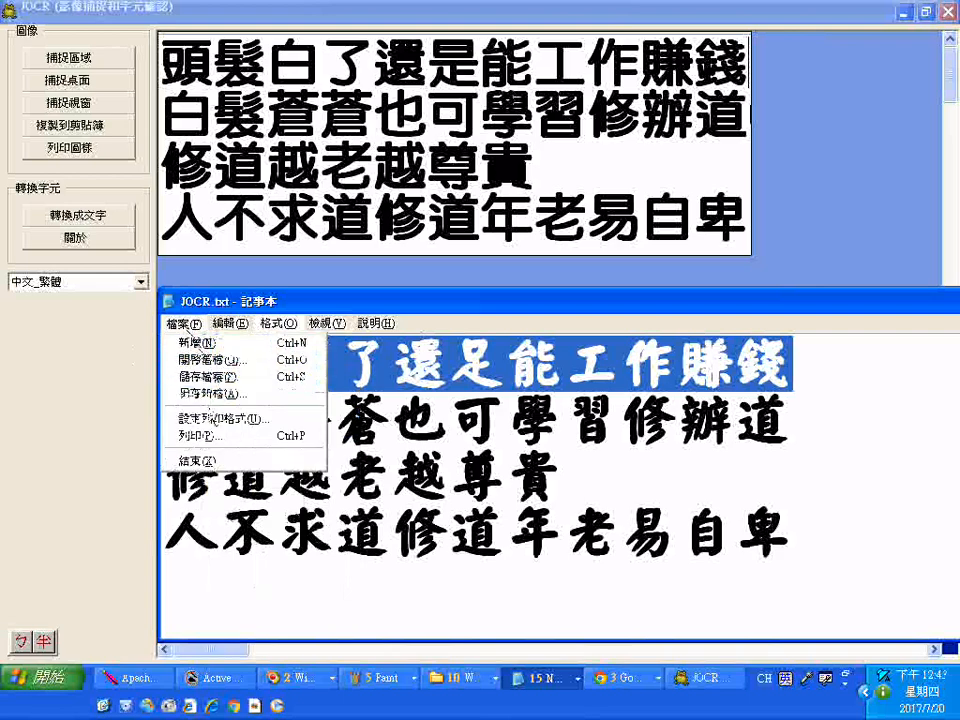
{"action": "left_click", "coordinate": [205, 394]}
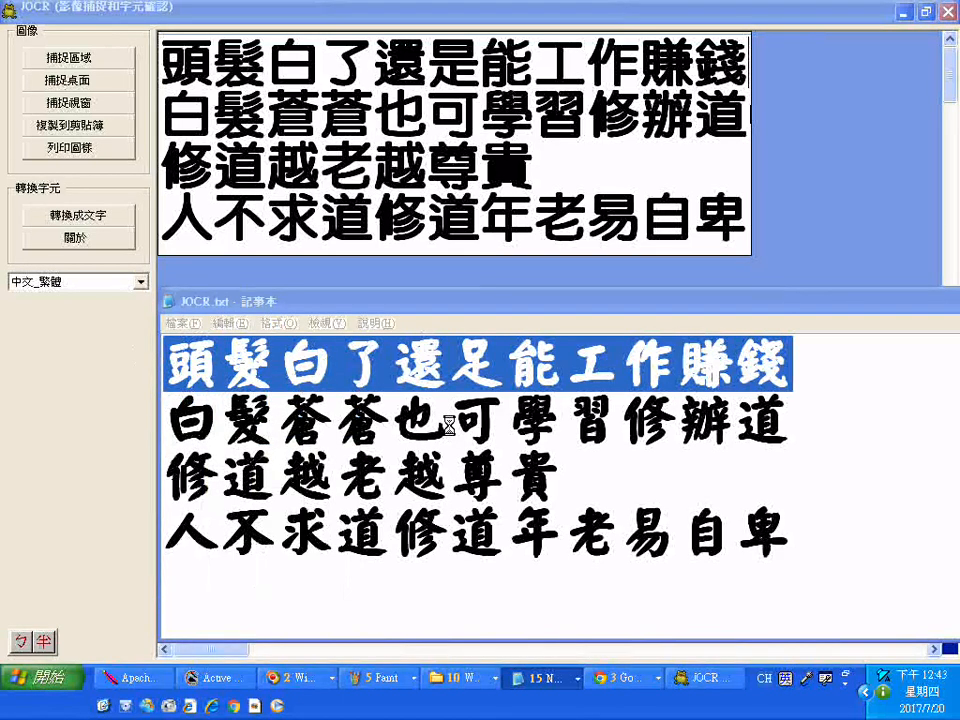
{"action": "key", "text": "ctrl+v"}
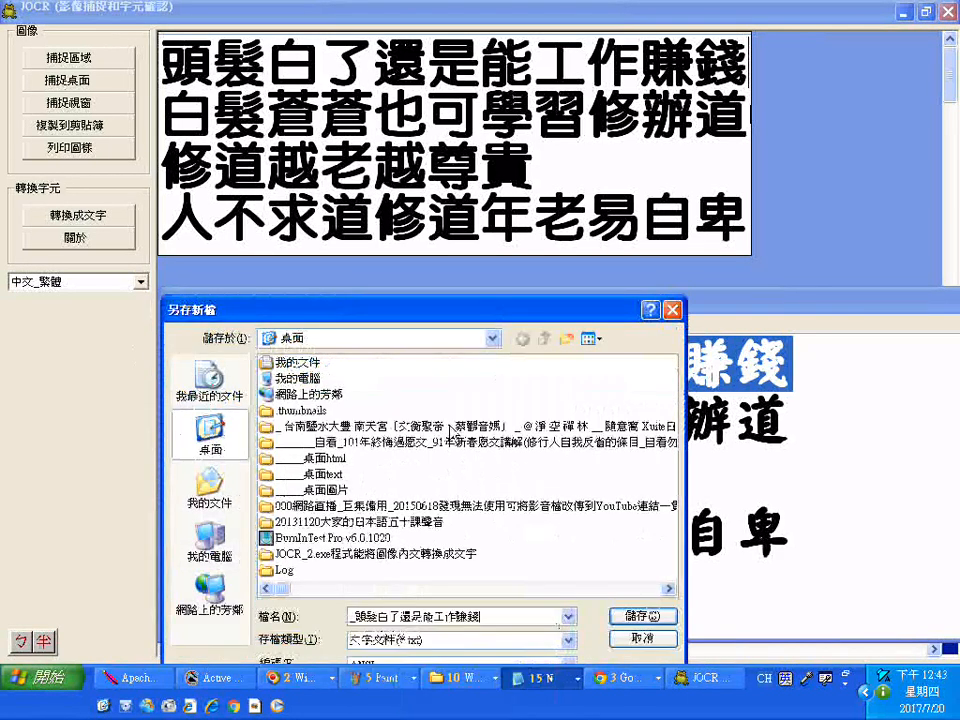
{"action": "type", "text": "20170720"}
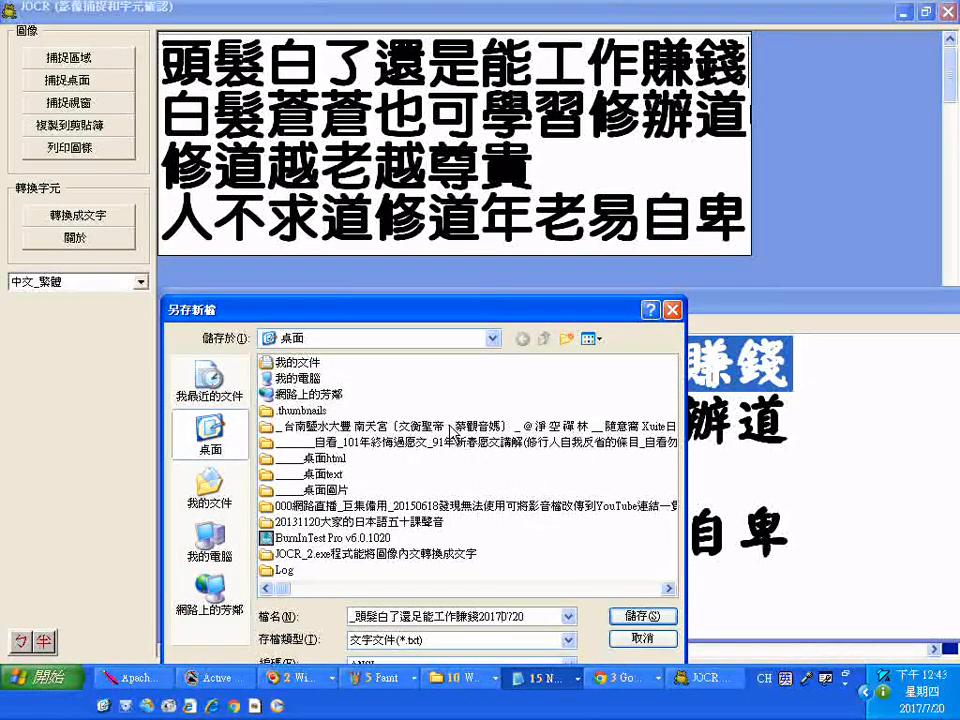
{"action": "left_click_drag", "start_coordinate": [537, 320], "coordinate": [535, 248]}
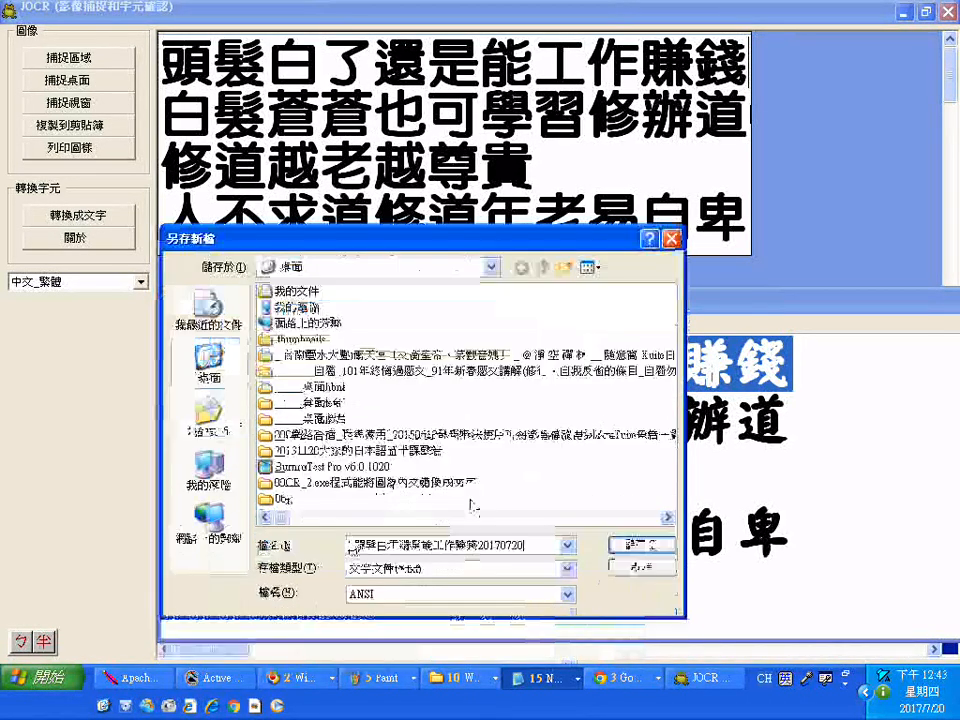
{"action": "left_click", "coordinate": [420, 593]}
{"action": "left_click", "coordinate": [362, 621]}
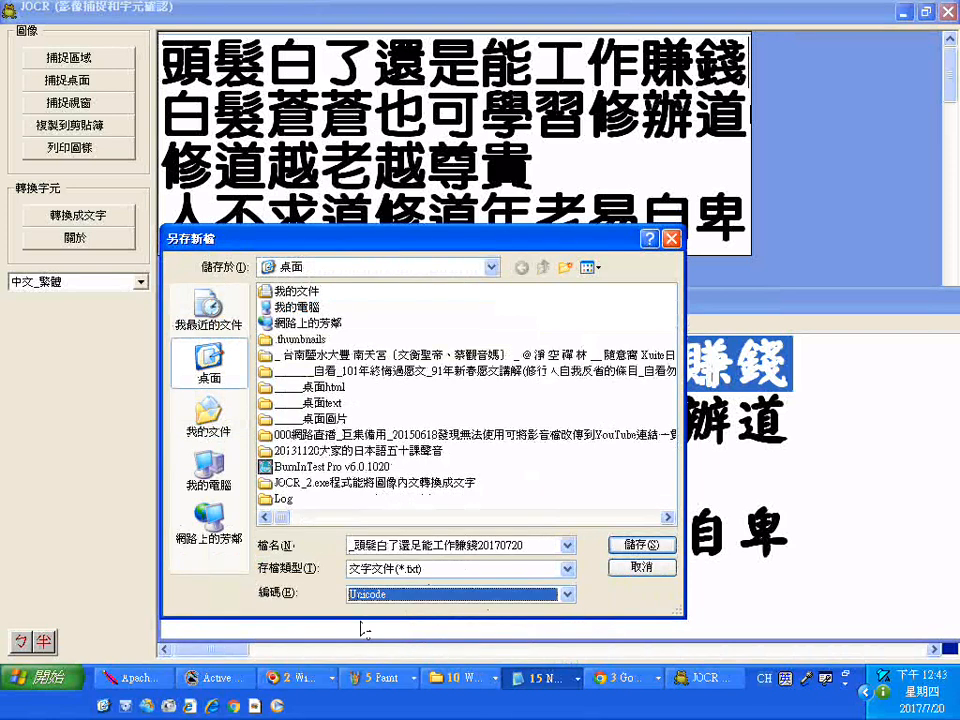
{"action": "left_click", "coordinate": [642, 546]}
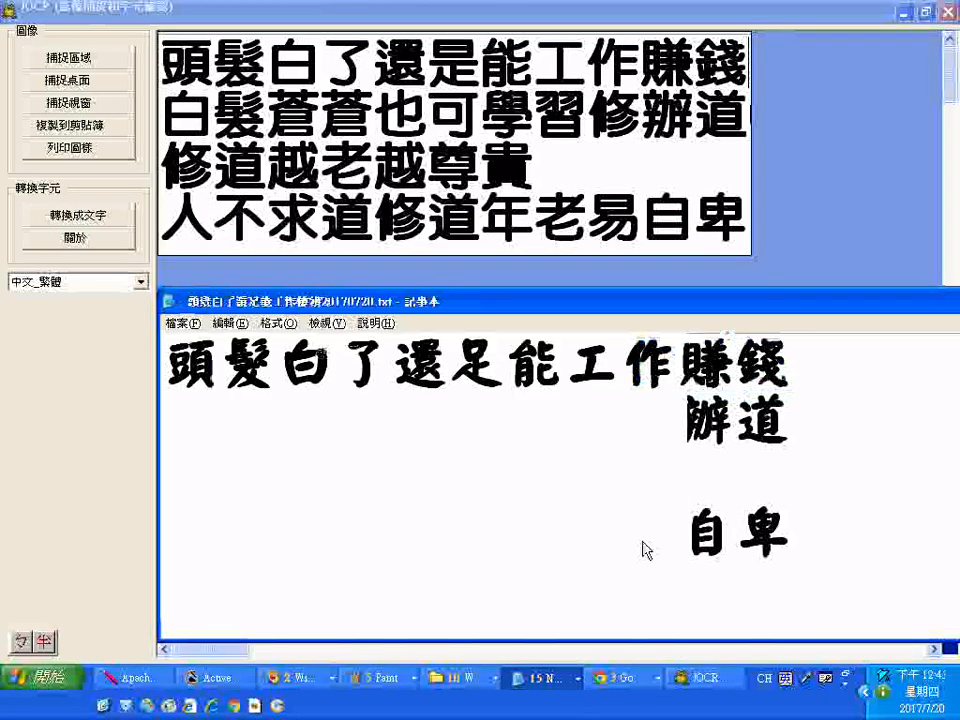